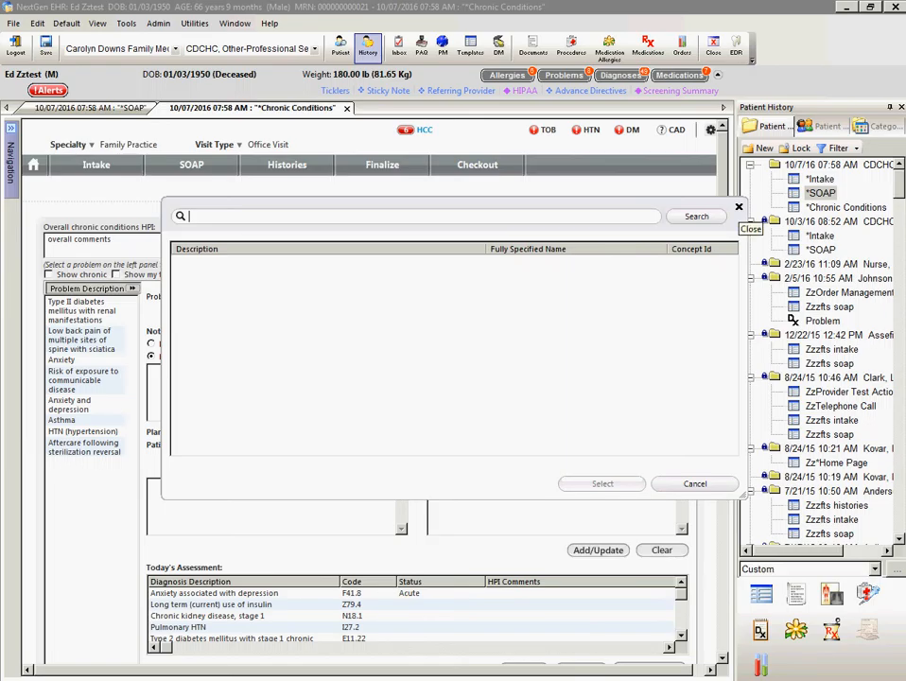
Close the problem search and view the patient's diagnosis history in ProblemIT Plus
{"action": "left_click", "coordinate": [739, 207]}
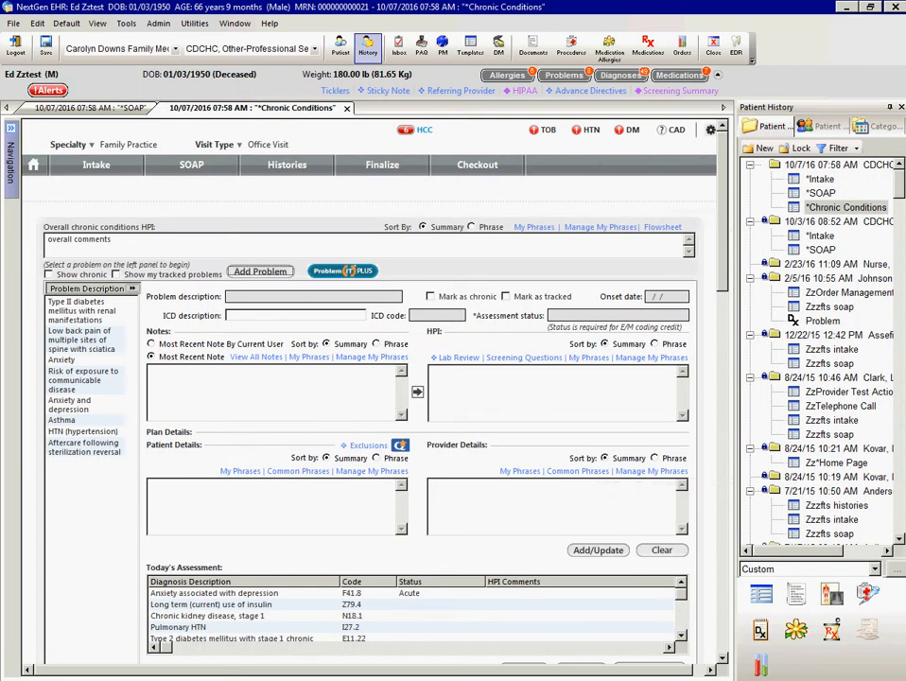
{"action": "left_click", "coordinate": [343, 272]}
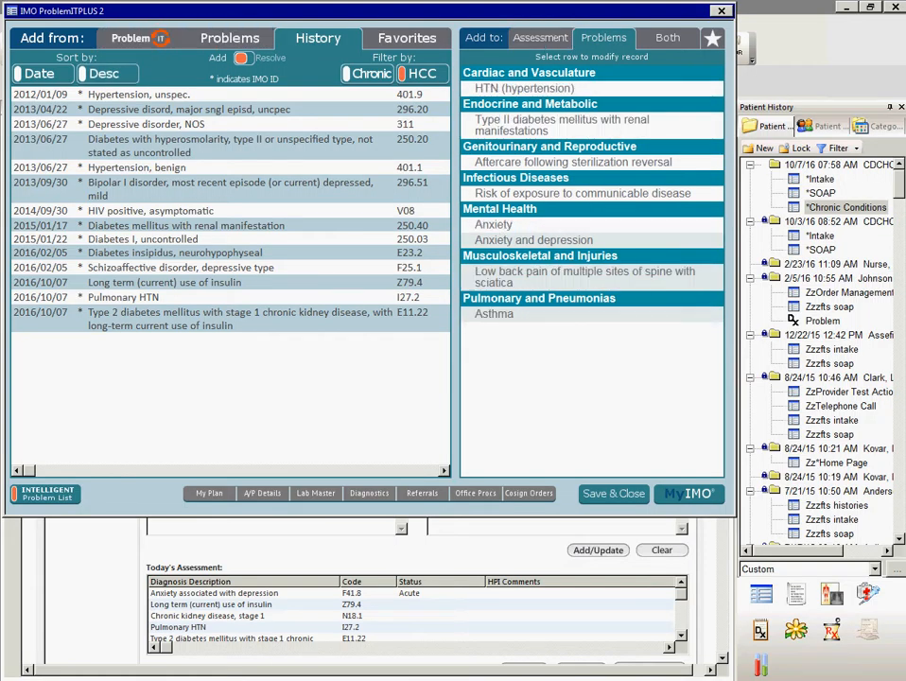
{"action": "left_click", "coordinate": [722, 10]}
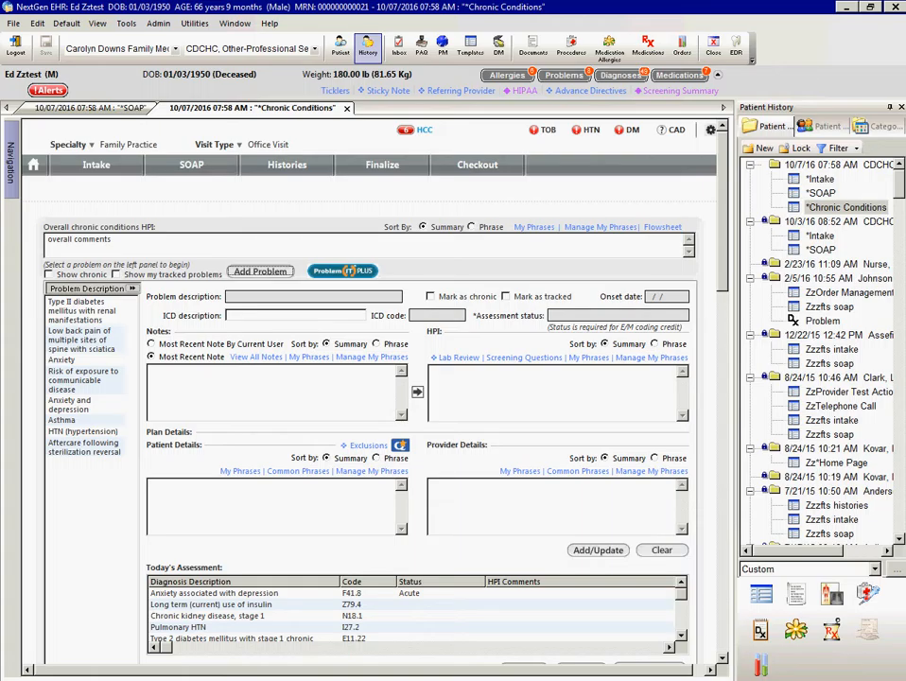
Load the Type II diabetes mellitus with renal manifestations problem and map it to ICD code E11.630, with periodontal disease
{"action": "left_click", "coordinate": [83, 310]}
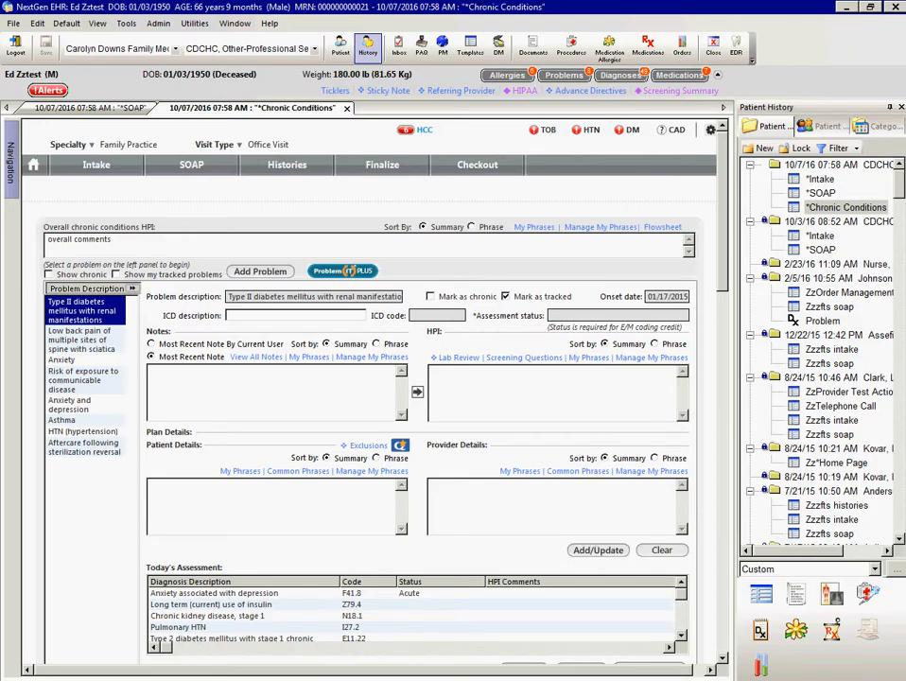
{"action": "left_click", "coordinate": [309, 316]}
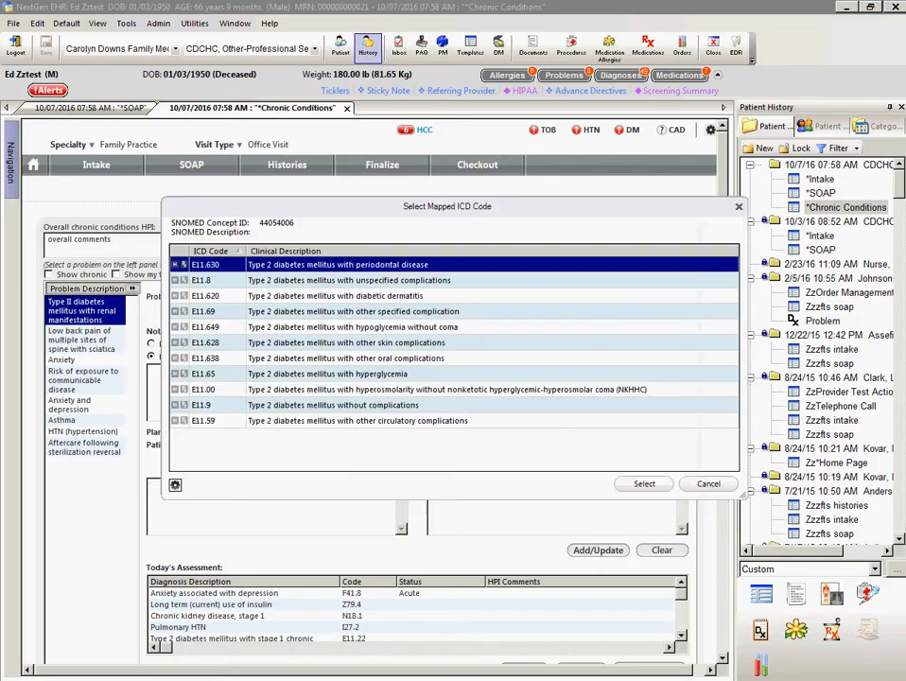
{"action": "left_click_drag", "start_coordinate": [448, 207], "coordinate": [465, 160]}
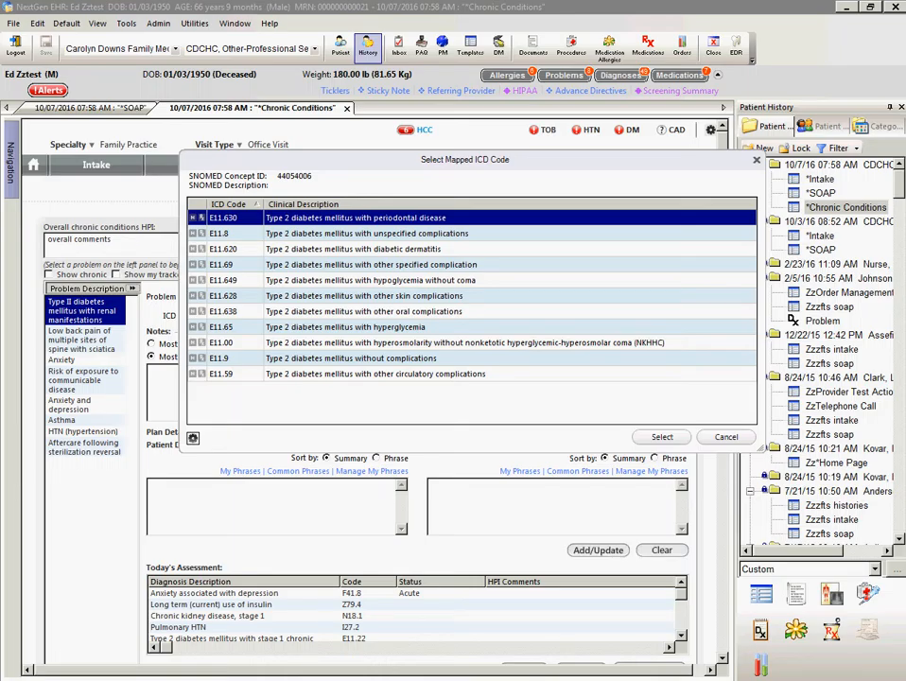
{"action": "left_click", "coordinate": [662, 437]}
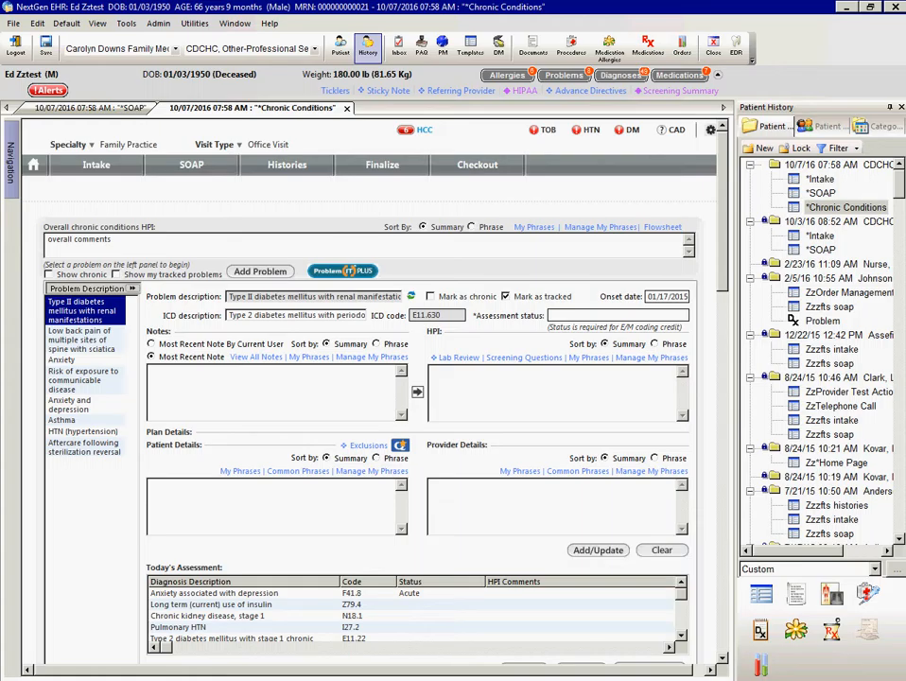
Shorten the diabetes problem's ICD description to "Diabetes"
{"action": "left_click_drag", "start_coordinate": [228, 314], "coordinate": [254, 315]}
{"action": "key", "text": "Delete"}
{"action": "key", "text": "Delete"}
{"action": "key", "text": "Delete"}
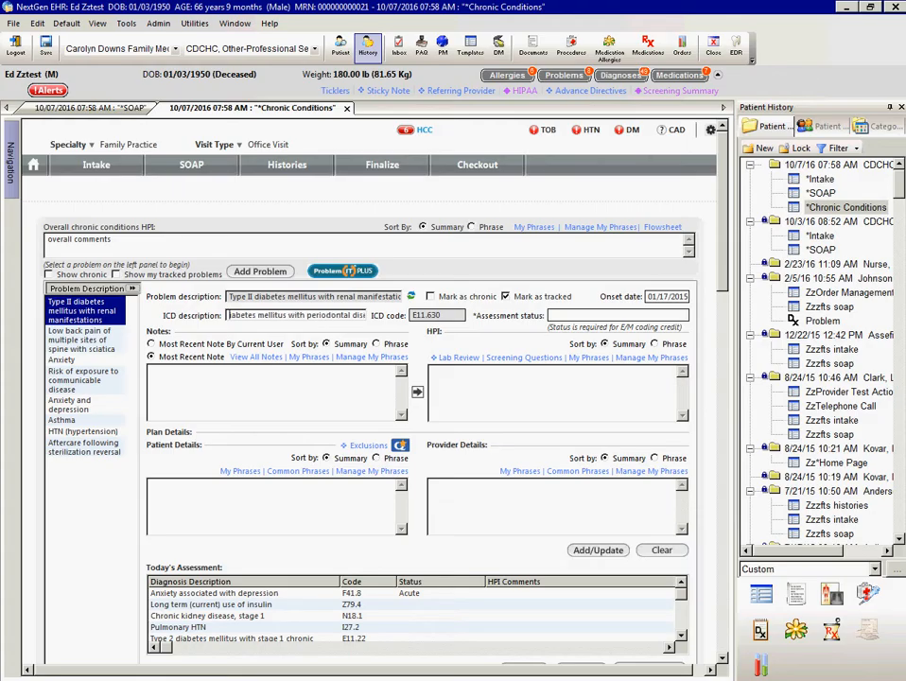
{"action": "type", "text": "D"}
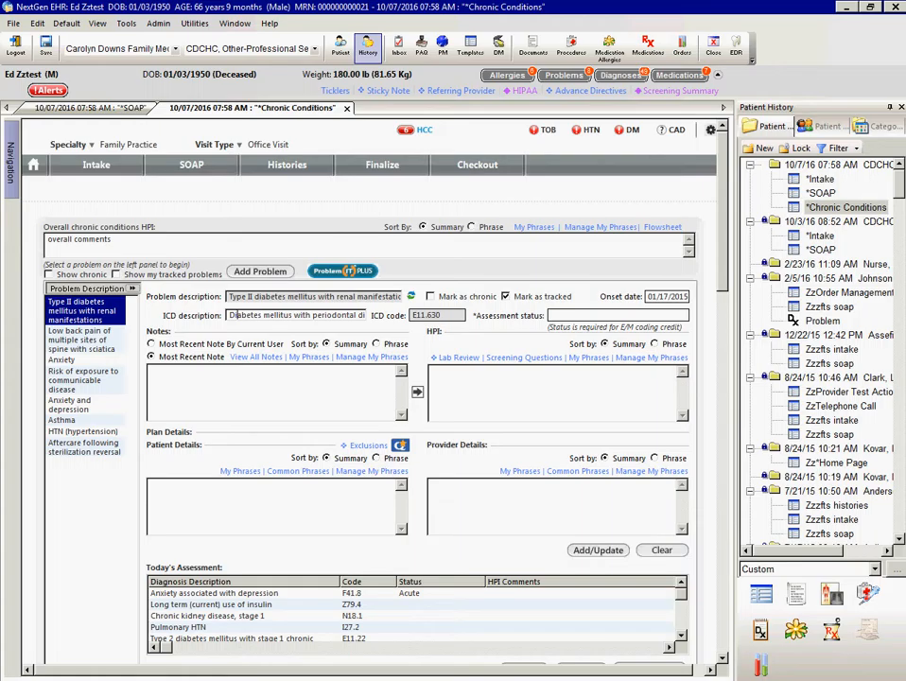
{"action": "key", "text": "BackSpace"}
{"action": "key", "text": "BackSpace"}
{"action": "type", "text": "Me"}
{"action": "key", "text": "Right"}
{"action": "key", "text": "Right"}
{"action": "key", "text": "Right"}
{"action": "key", "text": "Right"}
{"action": "key", "text": "Right"}
{"action": "key", "text": "BackSpace"}
{"action": "key", "text": "BackSpace"}
{"action": "key", "text": "BackSpace"}
{"action": "key", "text": "BackSpace"}
{"action": "key", "text": "BackSpace"}
{"action": "key", "text": "BackSpace"}
{"action": "key", "text": "BackSpace"}
{"action": "key", "text": "BackSpace"}
{"action": "key", "text": "BackSpace"}
{"action": "key", "text": "BackSpace"}
{"action": "key", "text": "Delete"}
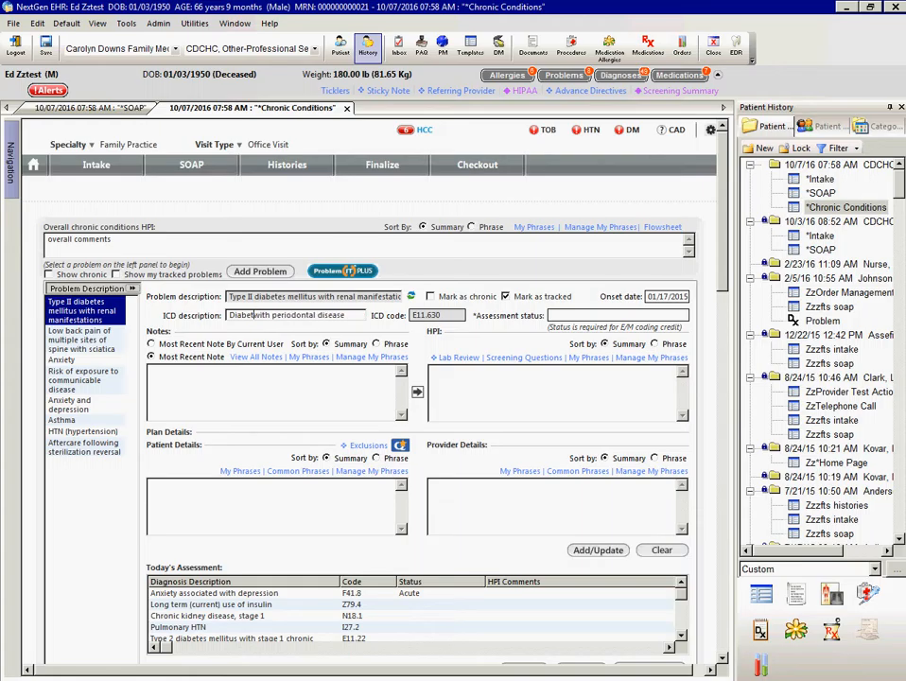
{"action": "type", "text": "es"}
{"action": "key", "text": "Delete"}
{"action": "key", "text": "Delete"}
{"action": "key", "text": "Delete"}
{"action": "key", "text": "Delete"}
{"action": "key", "text": "Delete"}
{"action": "key", "text": "Delete"}
{"action": "key", "text": "Delete"}
{"action": "key", "text": "Delete"}
{"action": "key", "text": "Delete"}
{"action": "key", "text": "Delete"}
{"action": "key", "text": "Delete"}
{"action": "key", "text": "Delete"}
{"action": "key", "text": "Delete"}
{"action": "key", "text": "Delete"}
{"action": "key", "text": "Delete"}
{"action": "key", "text": "Delete"}
{"action": "key", "text": "Delete"}
{"action": "key", "text": "Delete"}
{"action": "key", "text": "Delete"}
{"action": "key", "text": "Delete"}
Set the assessment status of the diabetes problem to Chronic
{"action": "left_click", "coordinate": [616, 315]}
{"action": "left_click", "coordinate": [307, 286]}
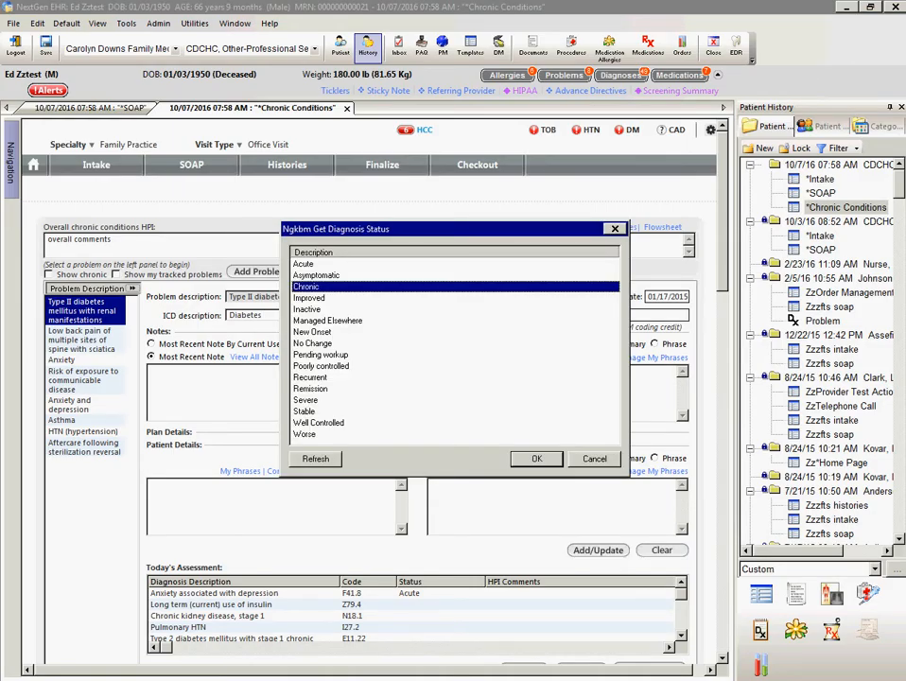
{"action": "left_click", "coordinate": [536, 459]}
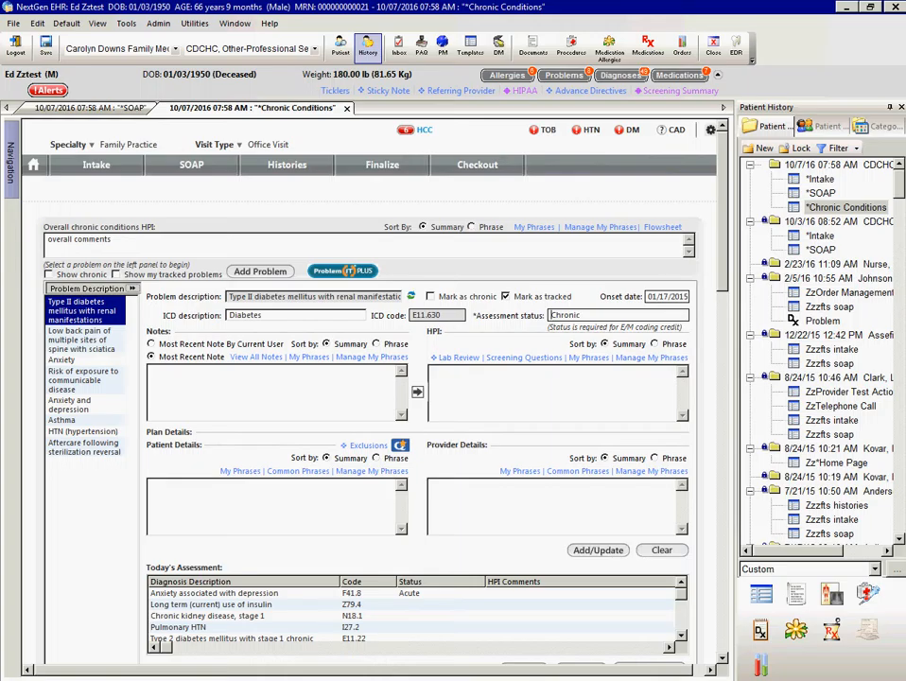
Review all existing notes for the diabetes problem and enter "new problem note." as its note
{"action": "left_click", "coordinate": [271, 389]}
{"action": "left_click", "coordinate": [151, 356]}
{"action": "left_click", "coordinate": [256, 358]}
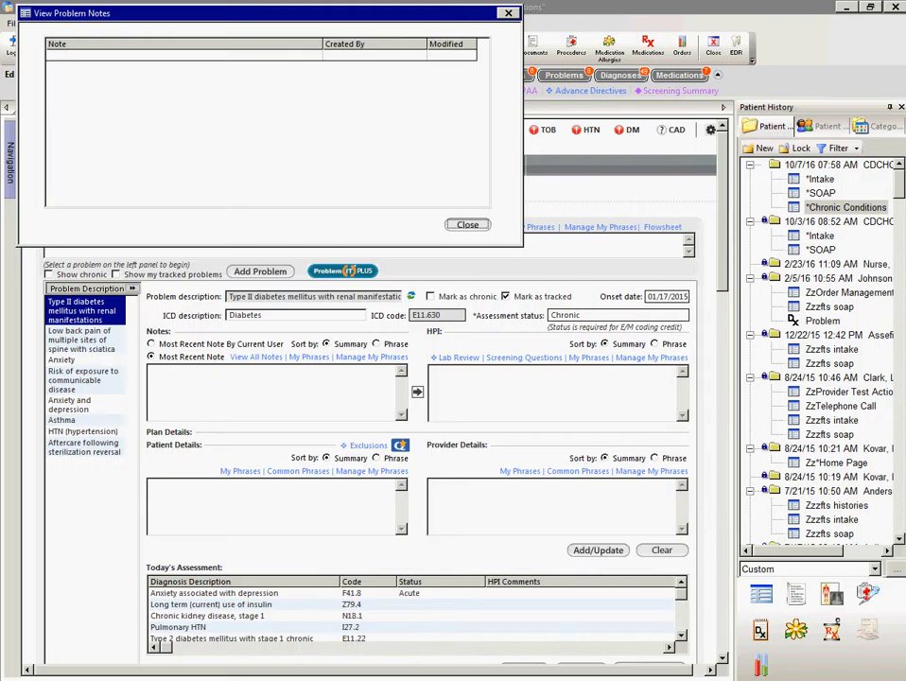
{"action": "left_click", "coordinate": [467, 226]}
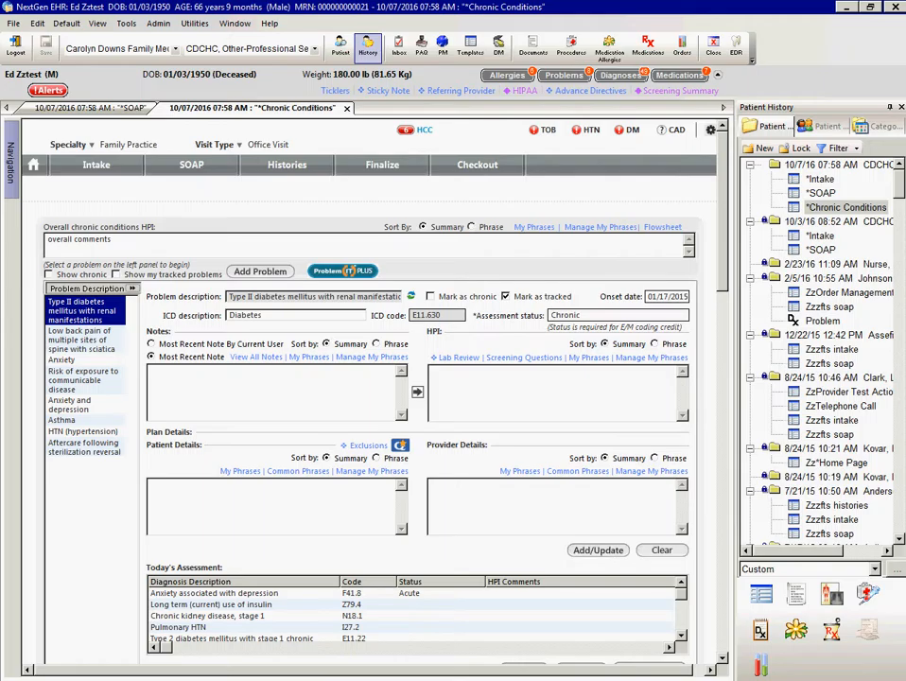
{"action": "type", "text": "new problem note."}
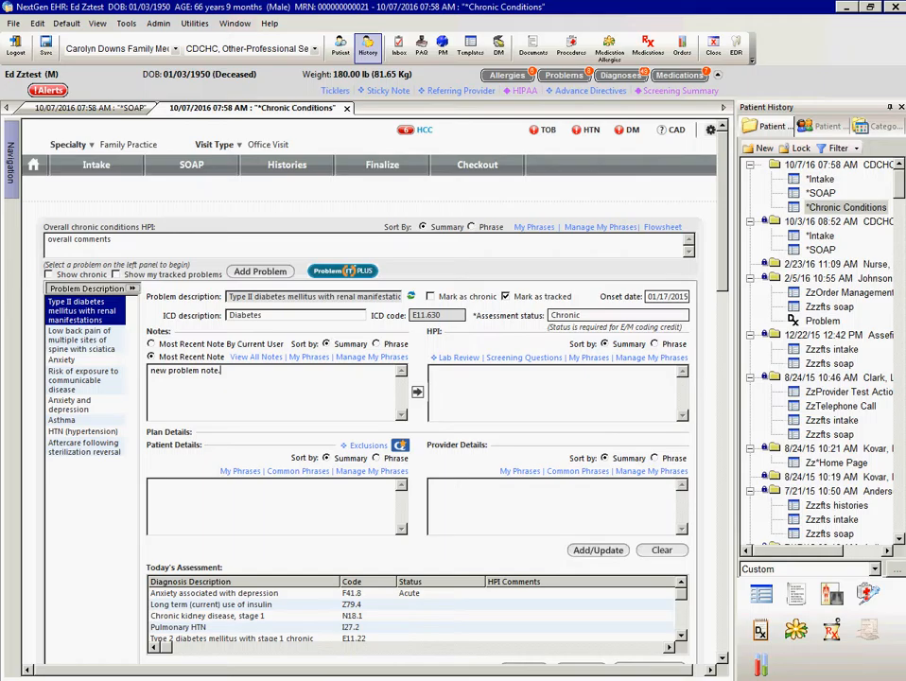
Copy the diabetes note into the HPI and edit it to read "new problem note, add edits to HPI note."
{"action": "left_click", "coordinate": [417, 391]}
{"action": "left_click", "coordinate": [502, 372]}
{"action": "left_click_drag", "start_coordinate": [502, 372], "coordinate": [455, 372]}
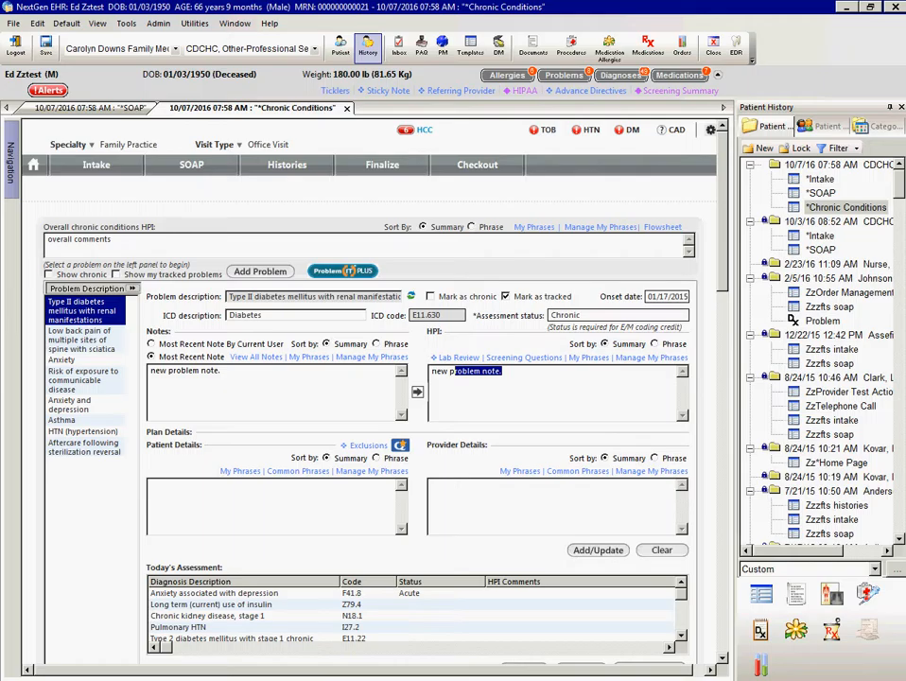
{"action": "left_click", "coordinate": [503, 372]}
{"action": "type", "text": ", add edi"}
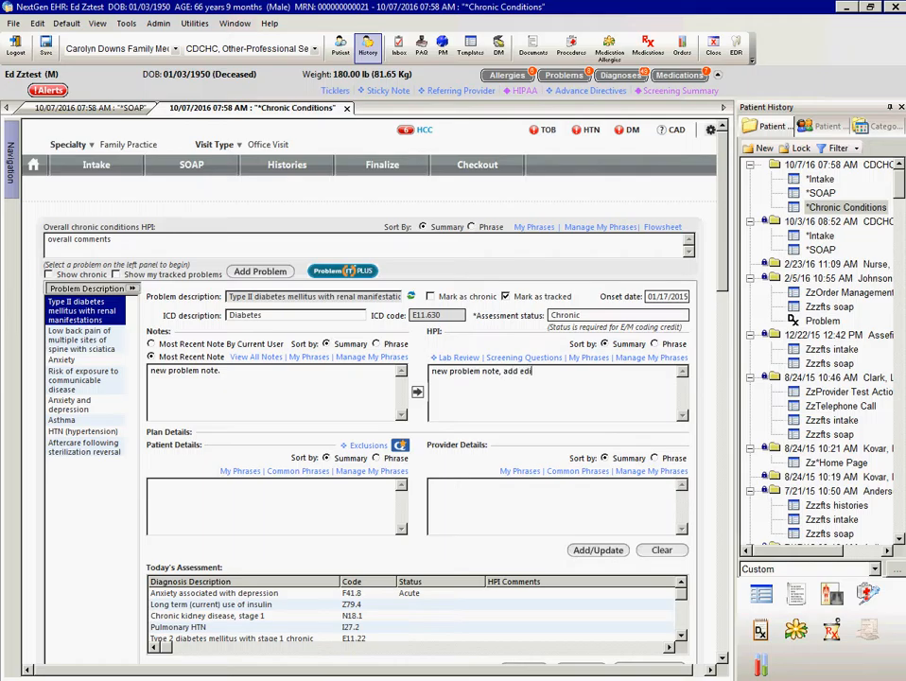
{"action": "type", "text": "ts to HPI."}
{"action": "type", "text": " note."}
Fill the diabetes patient details with the saved personal phrase "advice" (keep taking your meds)
{"action": "left_click", "coordinate": [189, 491]}
{"action": "left_click", "coordinate": [242, 471]}
{"action": "left_click", "coordinate": [305, 287]}
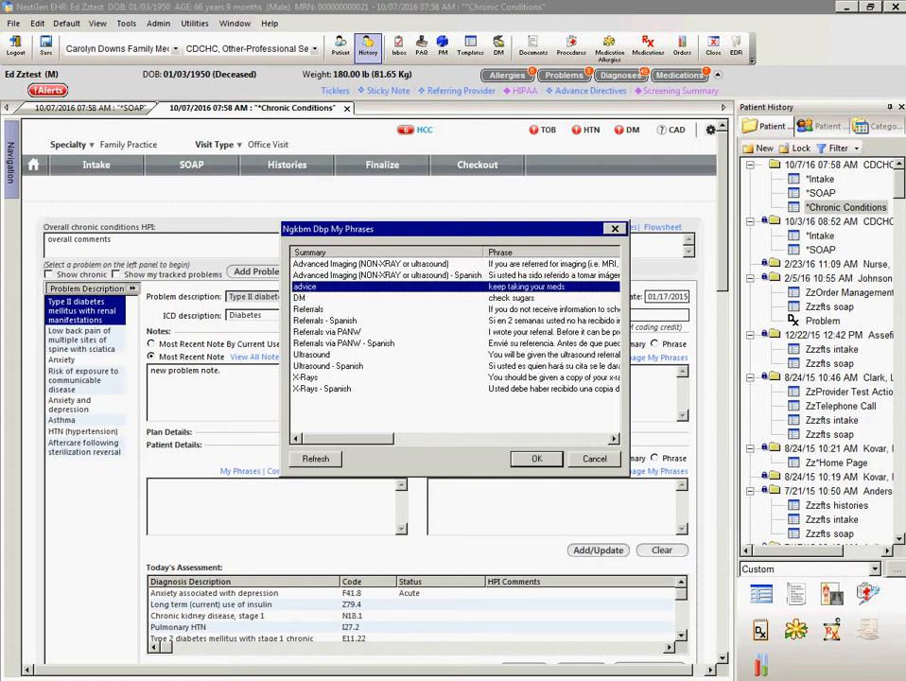
{"action": "key", "text": "Return"}
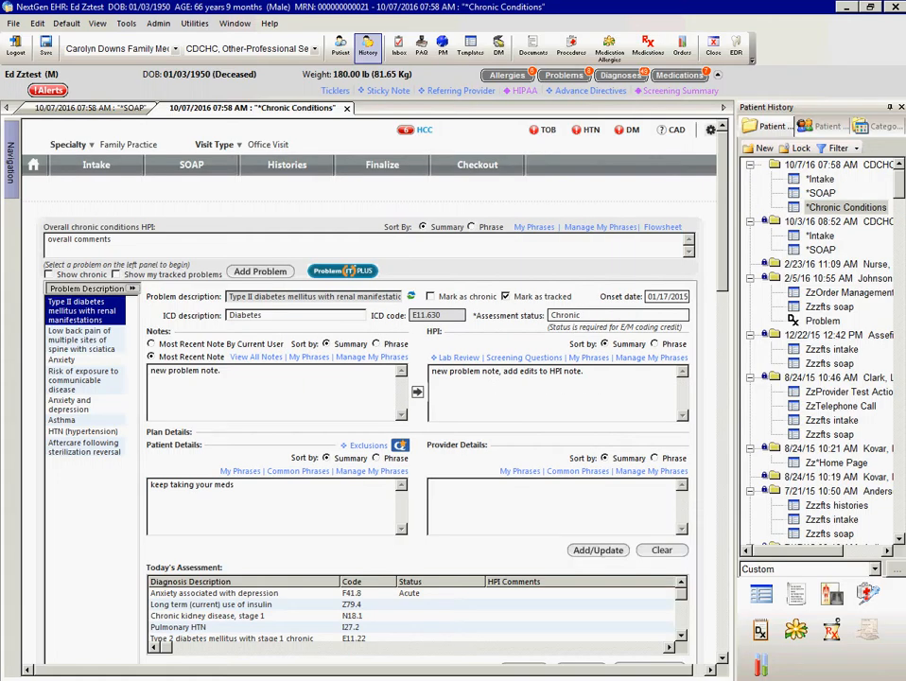
{"action": "left_click", "coordinate": [298, 471]}
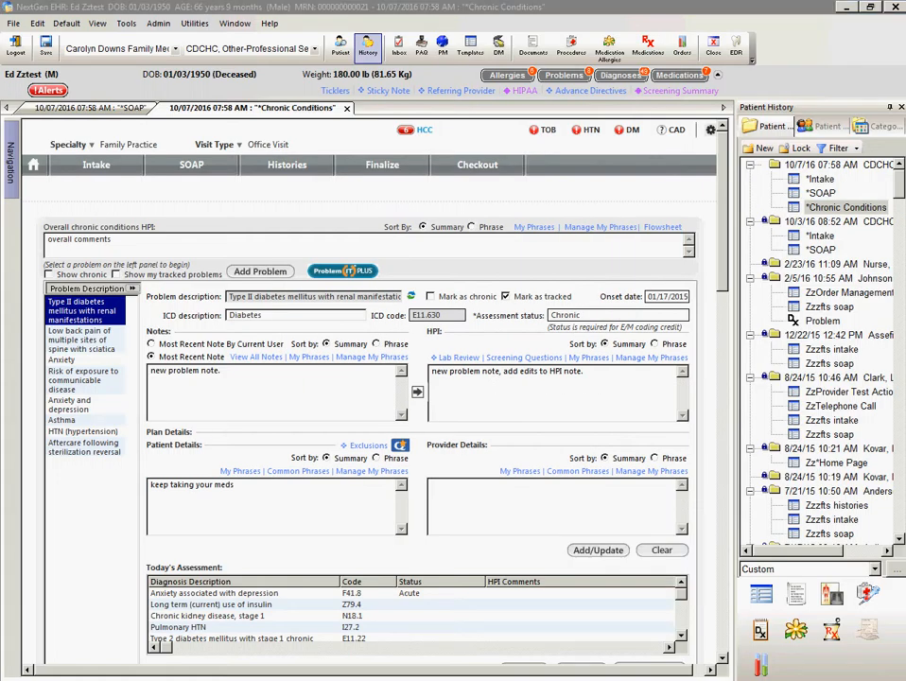
{"action": "key", "text": "Escape"}
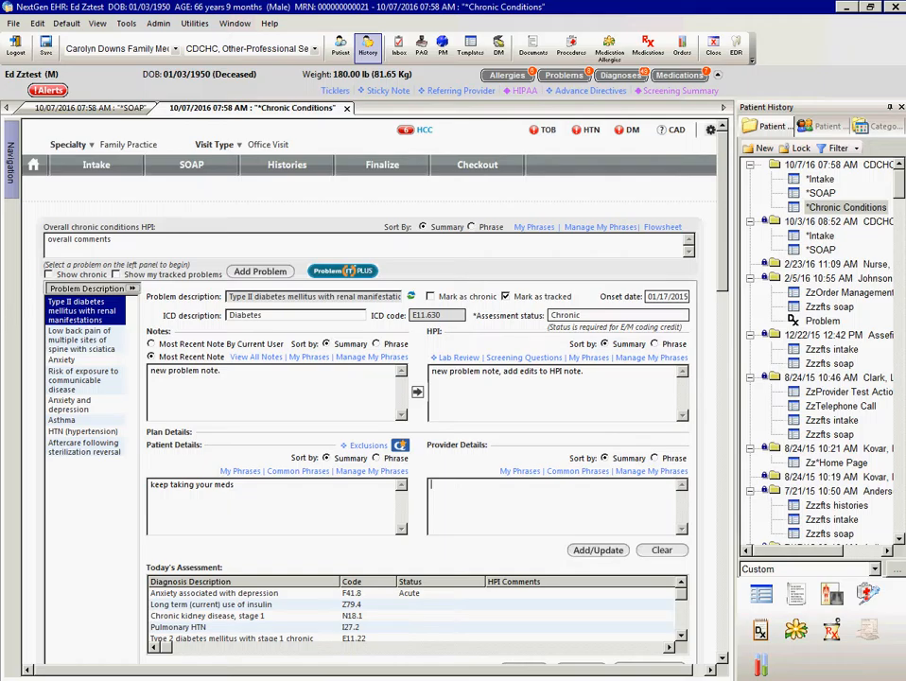
Enter the provider details "add new provider details." and add the diagnosis to today's assessment, overriding the previous ICD description
{"action": "type", "text": "add new provider details."}
{"action": "left_click", "coordinate": [598, 549]}
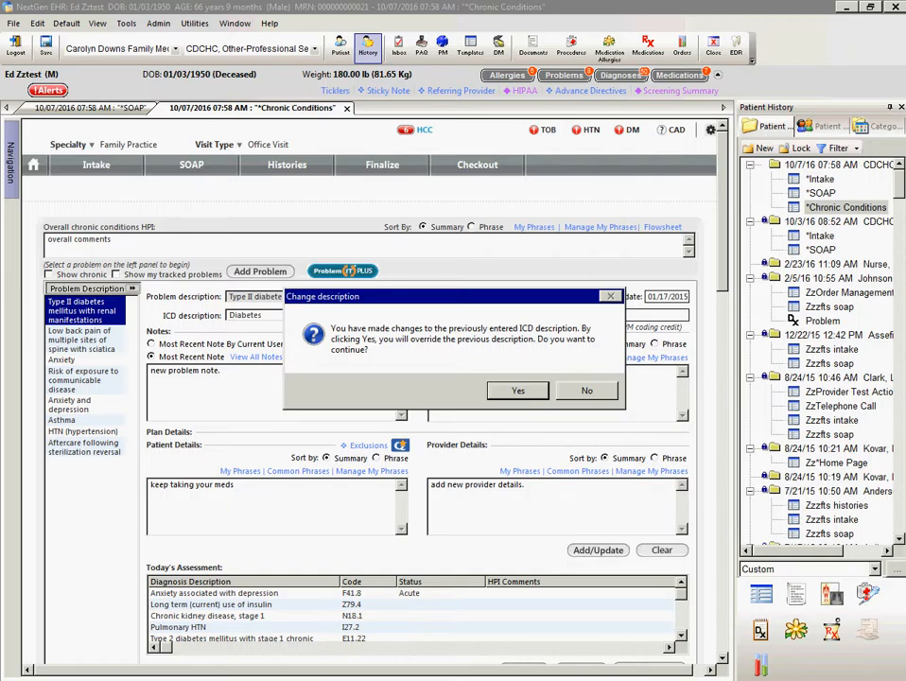
{"action": "left_click_drag", "start_coordinate": [445, 296], "coordinate": [527, 296]}
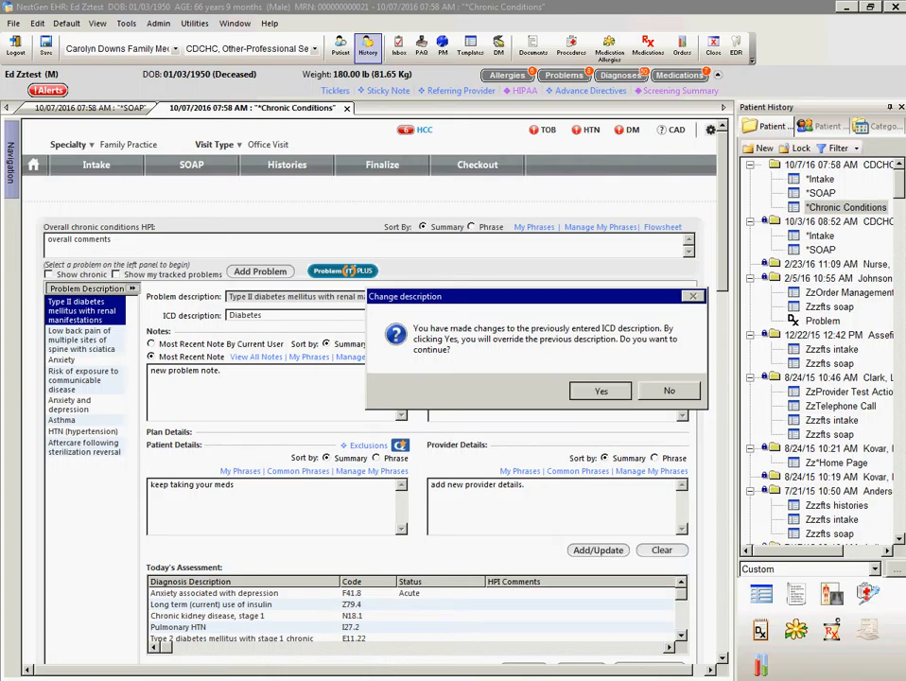
{"action": "left_click", "coordinate": [600, 390]}
{"action": "scroll", "coordinate": [375, 398], "scroll_direction": "down", "scroll_amount": 2}
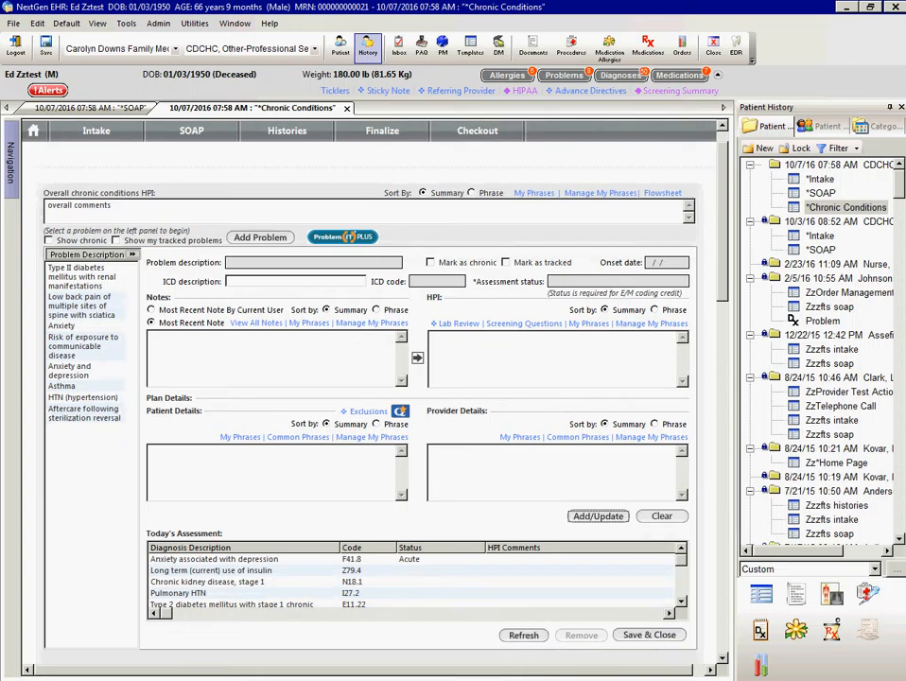
{"action": "scroll", "coordinate": [416, 577], "scroll_direction": "down", "scroll_amount": 3}
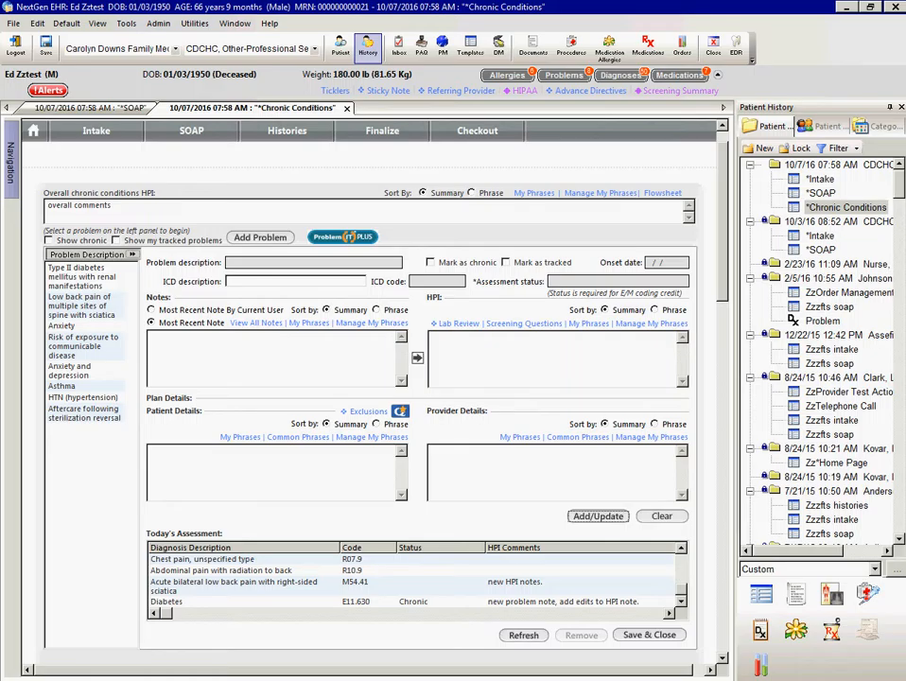
{"action": "scroll", "coordinate": [369, 397], "scroll_direction": "up", "scroll_amount": 1}
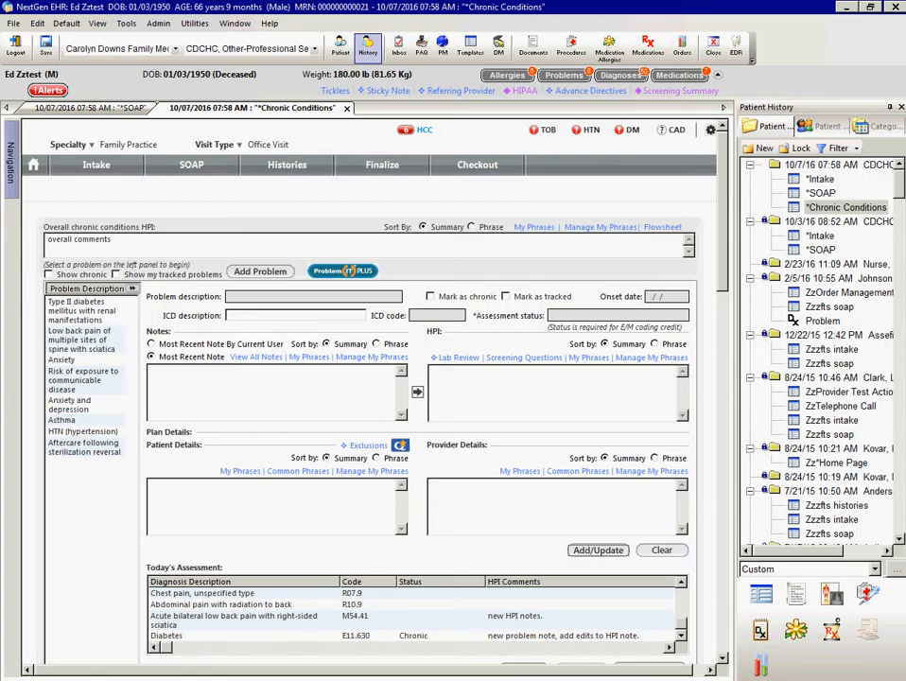
{"action": "left_click", "coordinate": [84, 447]}
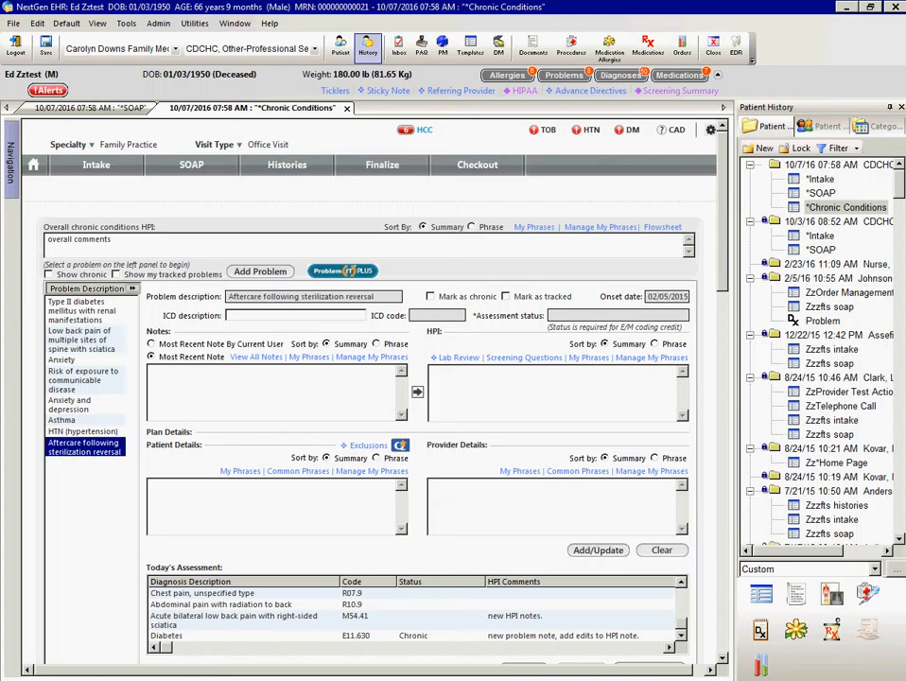
{"action": "left_click", "coordinate": [83, 431]}
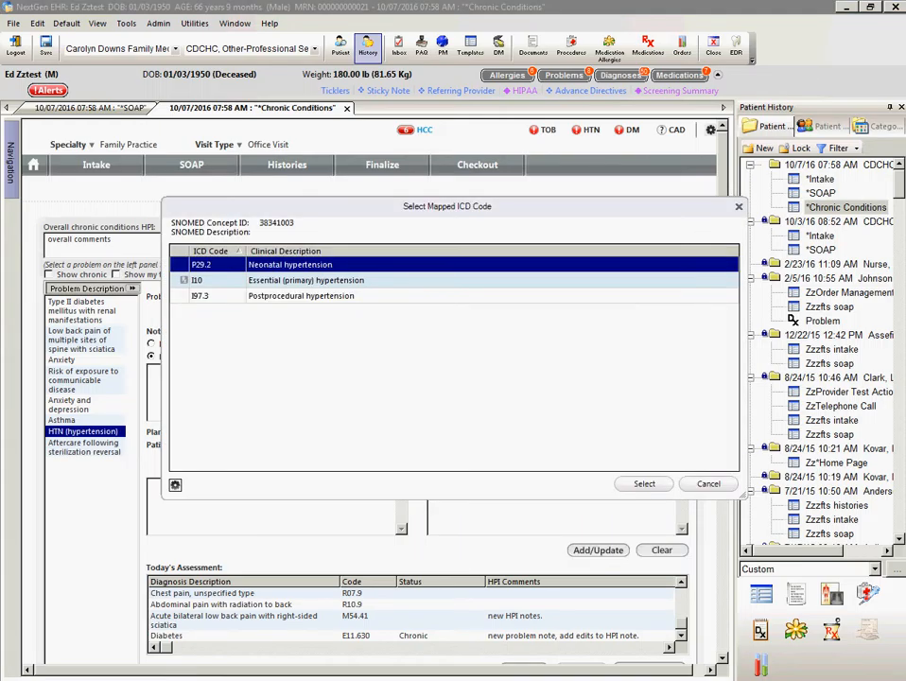
{"action": "left_click", "coordinate": [708, 483]}
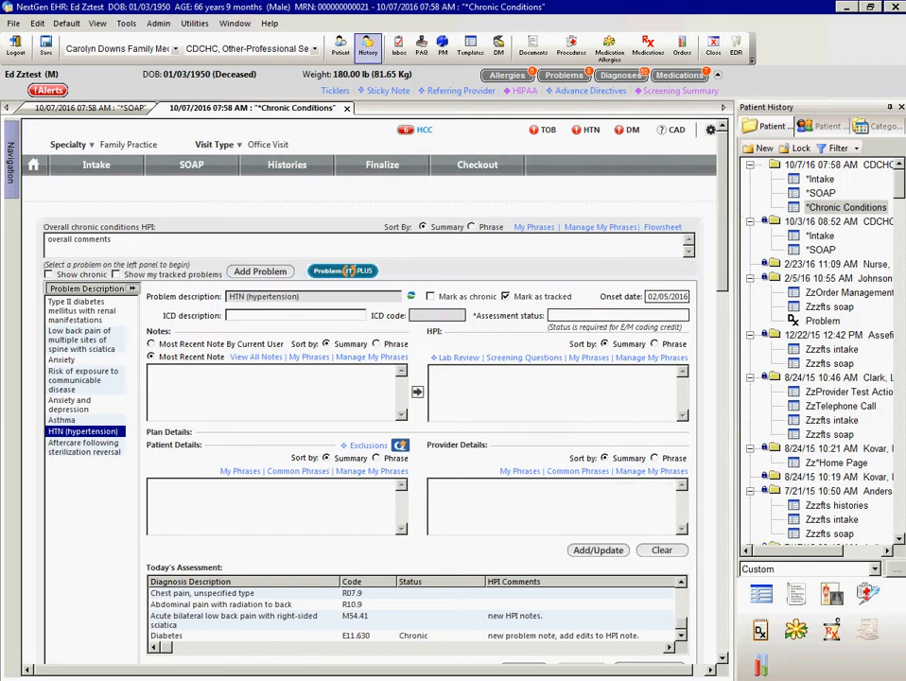
Load the Aftercare following sterilization reversal problem and set its assessment status to Inactive
{"action": "left_click", "coordinate": [84, 447]}
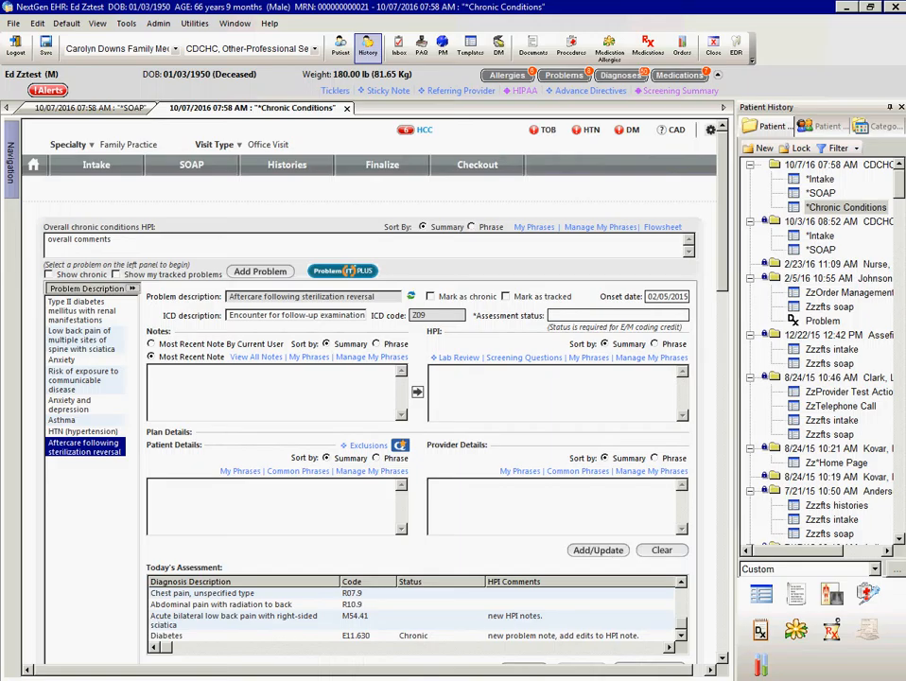
{"action": "left_click", "coordinate": [618, 315]}
{"action": "left_click", "coordinate": [328, 320]}
{"action": "left_click", "coordinate": [307, 310]}
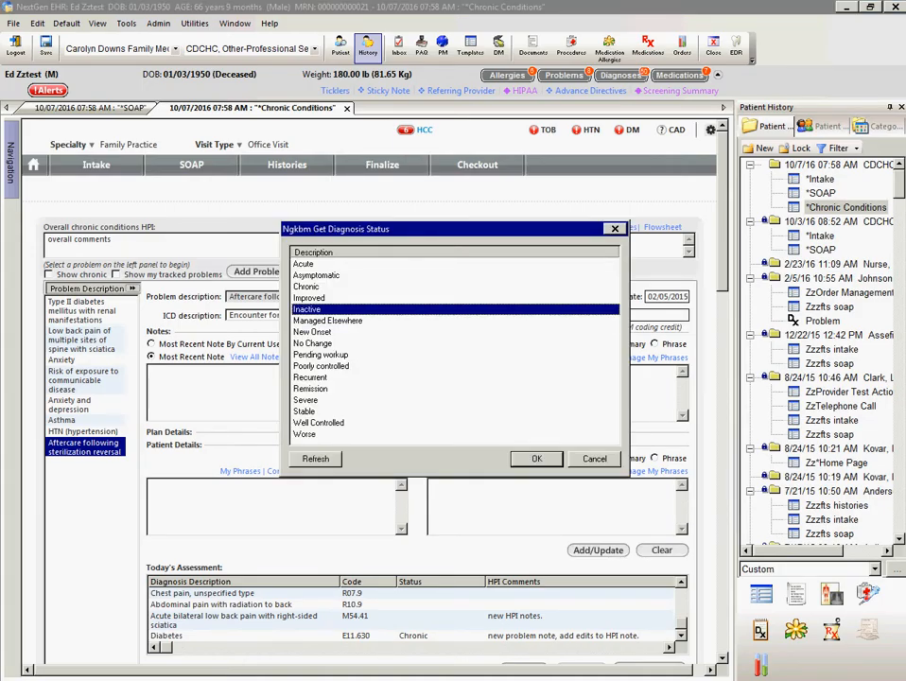
{"action": "left_click", "coordinate": [536, 458]}
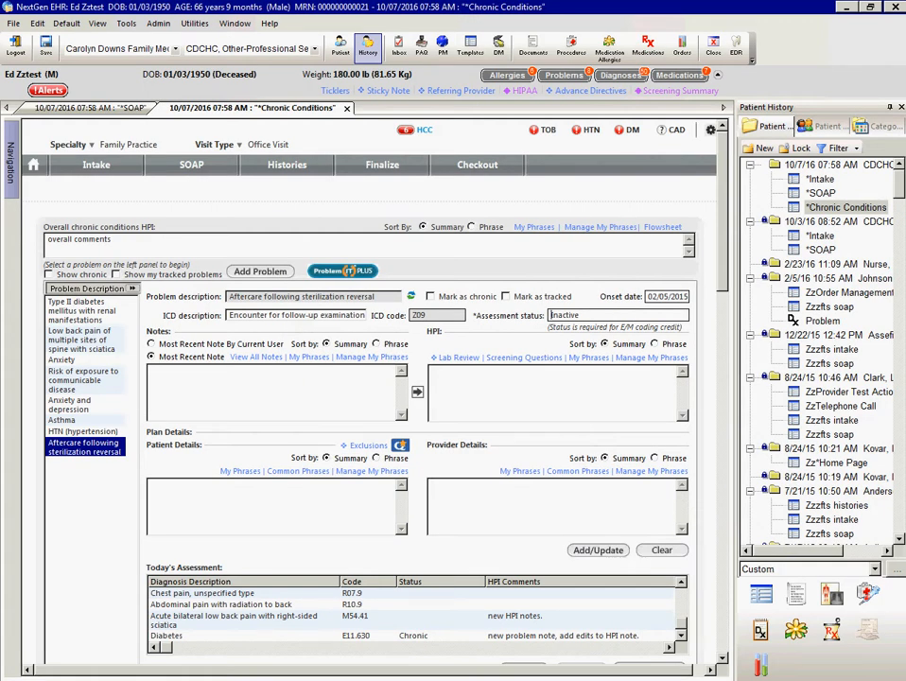
Enter "add new note." as the aftercare problem's note and "new HPI comments." as its HPI
{"action": "left_click", "coordinate": [152, 369]}
{"action": "type", "text": "add new note."}
{"action": "left_click", "coordinate": [417, 392]}
{"action": "left_click_drag", "start_coordinate": [486, 372], "coordinate": [431, 372]}
{"action": "key", "text": "BackSpace"}
{"action": "type", "text": "new HPI comments."}
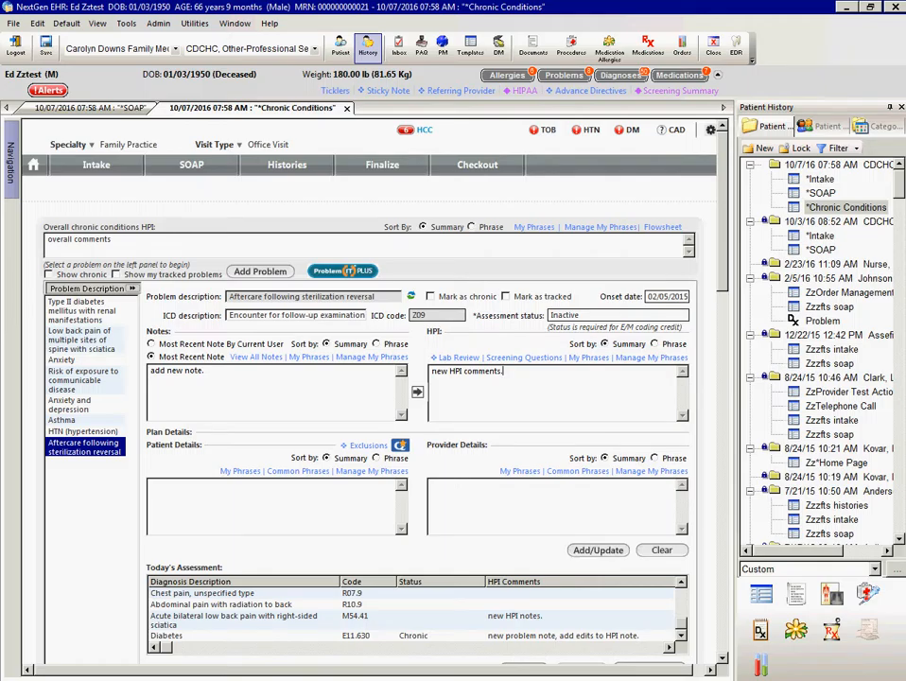
Insert the saved personal phrase "advice" into the patient details of the aftercare problem
{"action": "left_click", "coordinate": [242, 471]}
{"action": "left_click", "coordinate": [305, 286]}
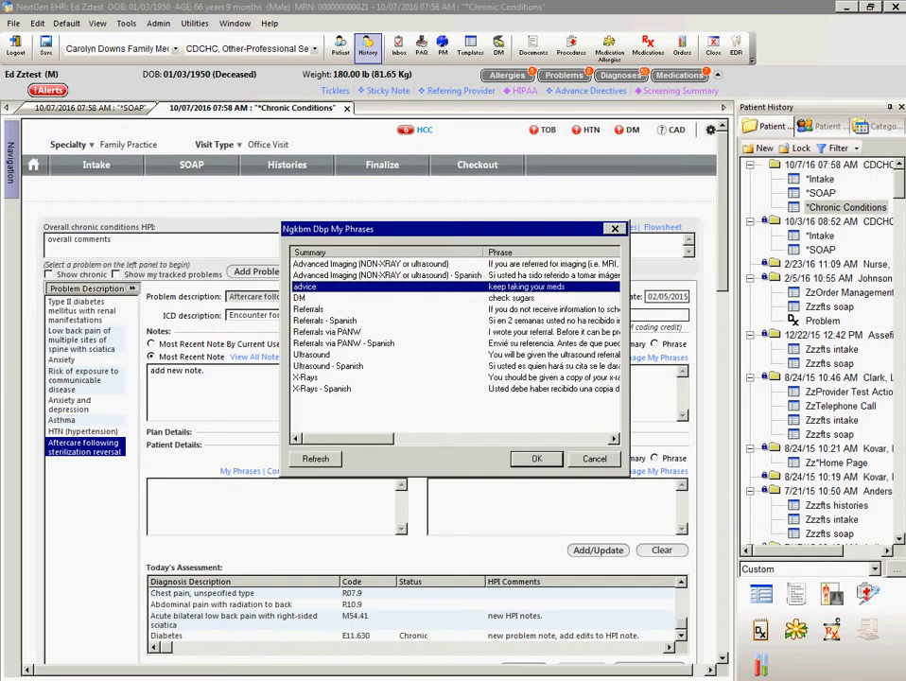
{"action": "key", "text": "Return"}
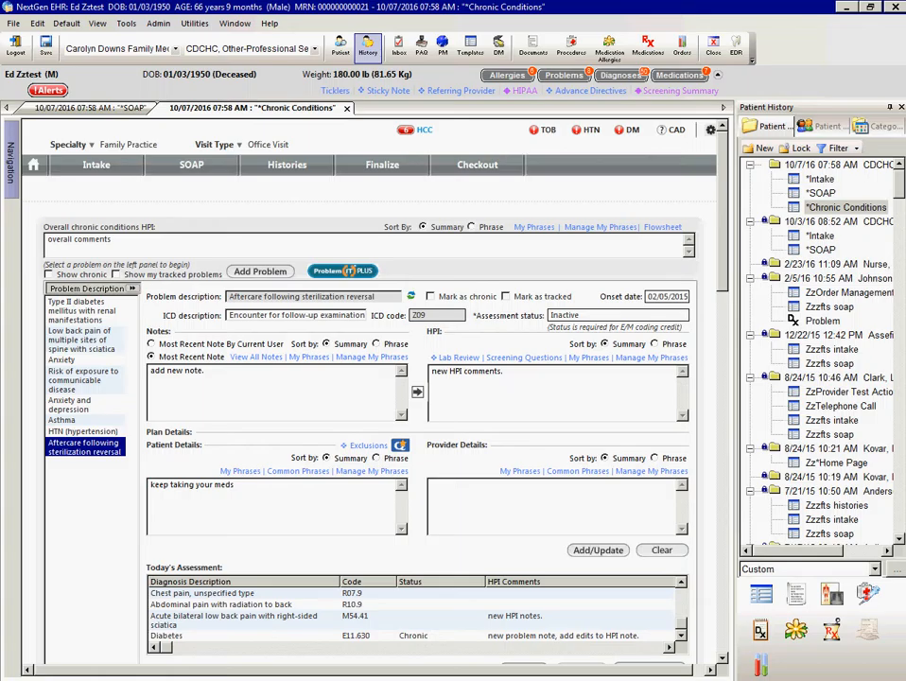
Insert the common phrase "Consider nasal/sinus rinses with saline." into the aftercare problem's provider details and add the diagnosis to today's assessment
{"action": "left_click", "coordinate": [520, 471]}
{"action": "left_click", "coordinate": [592, 459]}
{"action": "left_click", "coordinate": [578, 471]}
{"action": "left_click", "coordinate": [399, 332]}
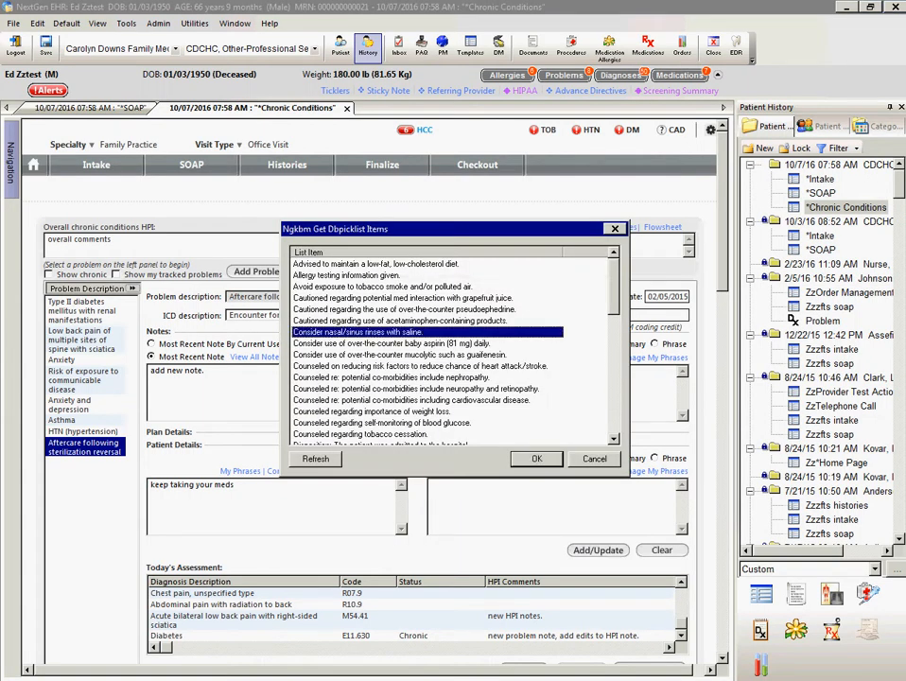
{"action": "left_click", "coordinate": [536, 459]}
{"action": "left_click", "coordinate": [598, 551]}
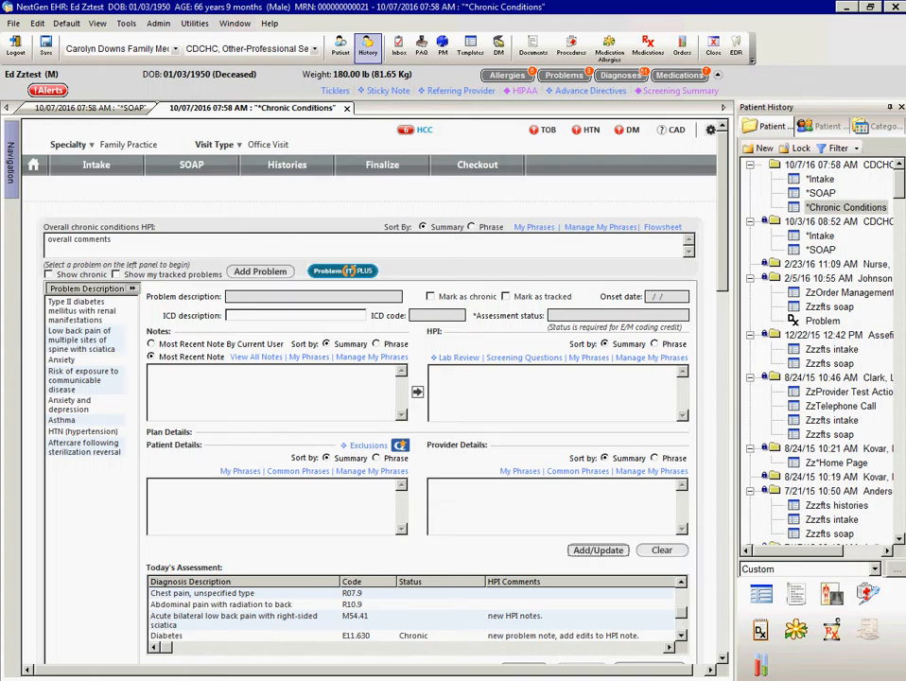
Try to load the Risk of exposure to communicable disease problem for assessment and clear it from the form
{"action": "left_click", "coordinate": [84, 380]}
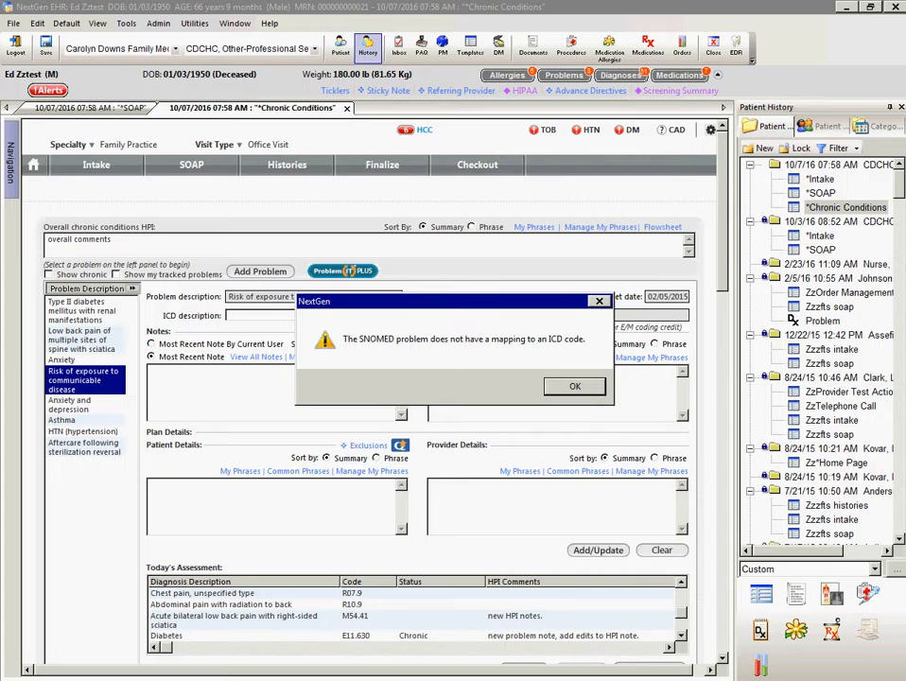
{"action": "key", "text": "Return"}
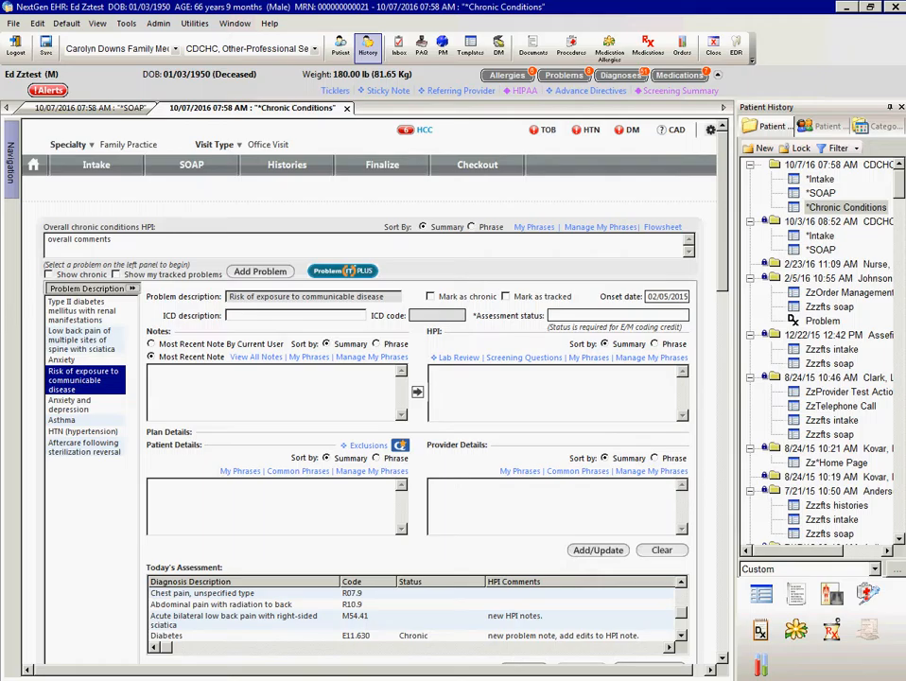
{"action": "left_click", "coordinate": [153, 370]}
{"action": "scroll", "coordinate": [369, 397], "scroll_direction": "down", "scroll_amount": 3}
{"action": "scroll", "coordinate": [412, 530], "scroll_direction": "down", "scroll_amount": 2}
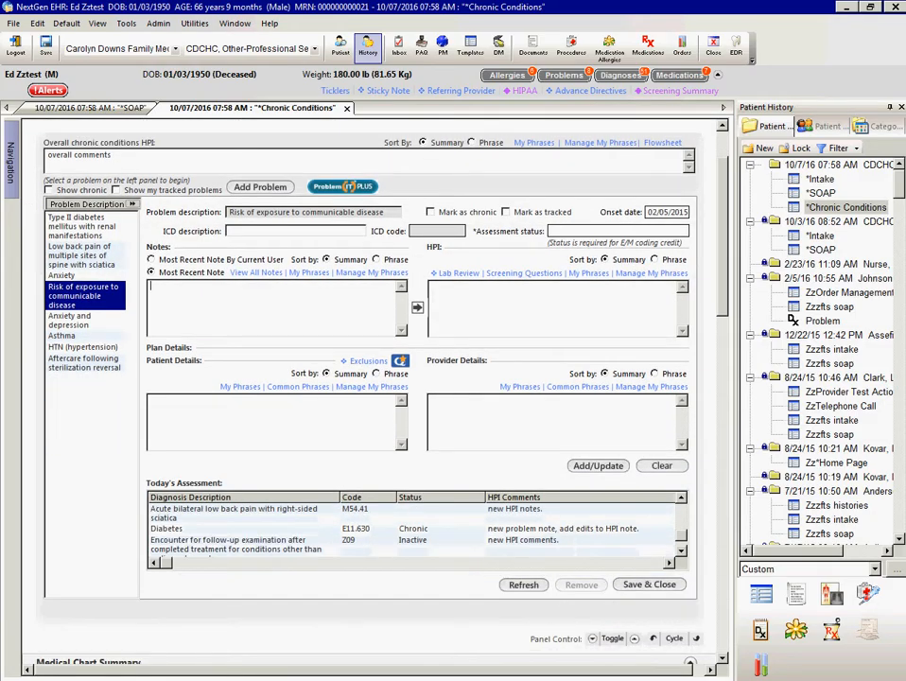
{"action": "scroll", "coordinate": [411, 530], "scroll_direction": "up", "scroll_amount": 3}
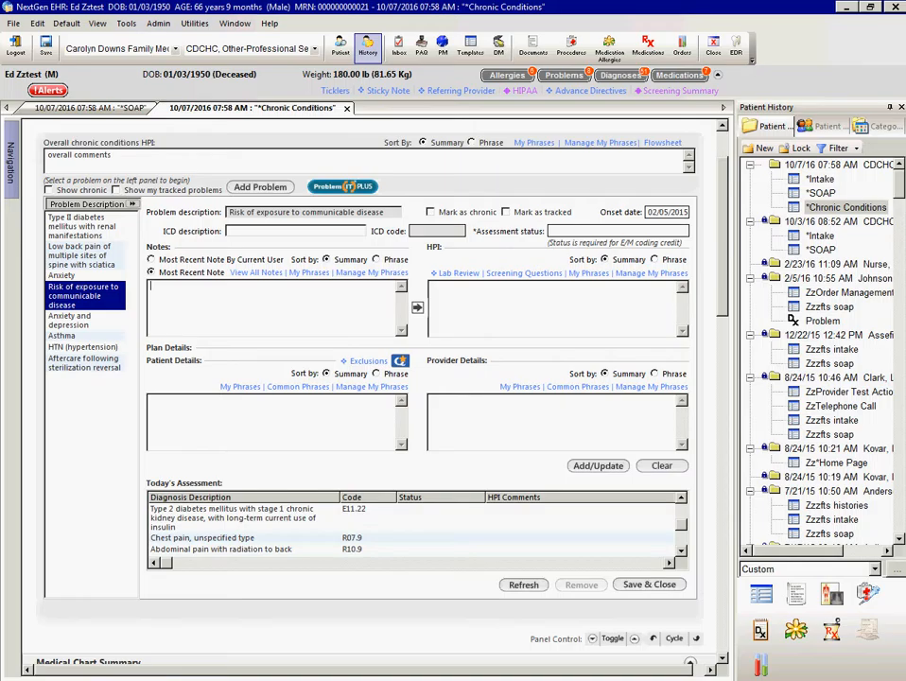
{"action": "left_click", "coordinate": [661, 465]}
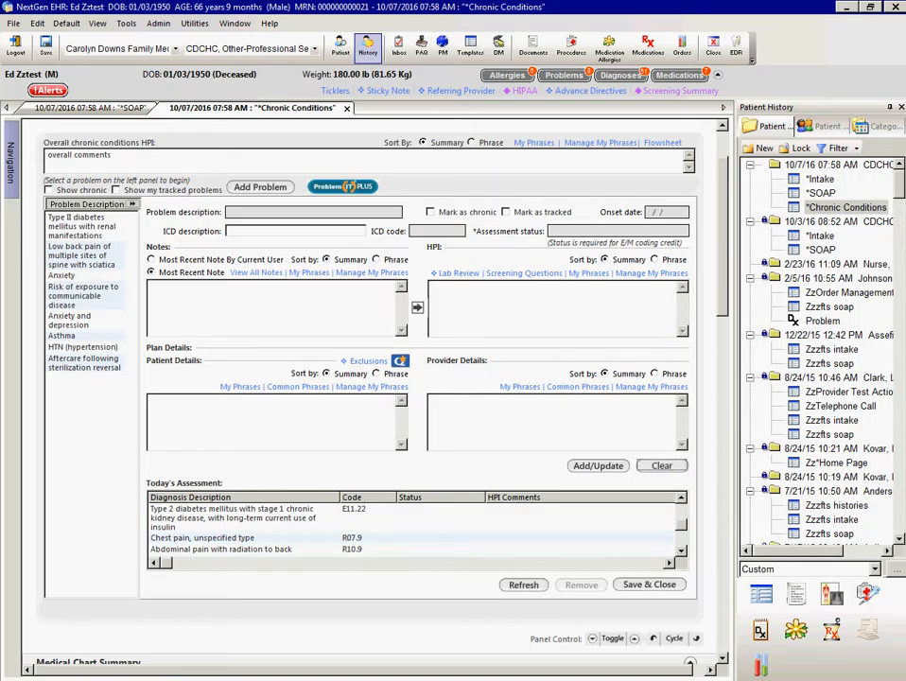
Load the Anxiety problem with ICD code F41.9, shorten its ICD description to "Anxiety disorder", and set its assessment status to Acute
{"action": "left_click", "coordinate": [83, 320]}
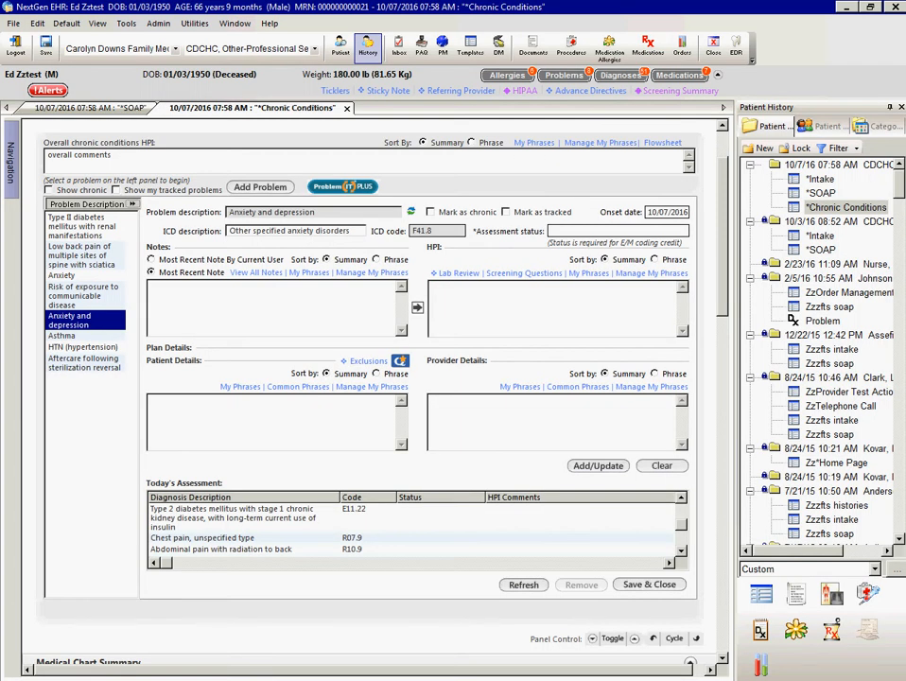
{"action": "left_click", "coordinate": [62, 276]}
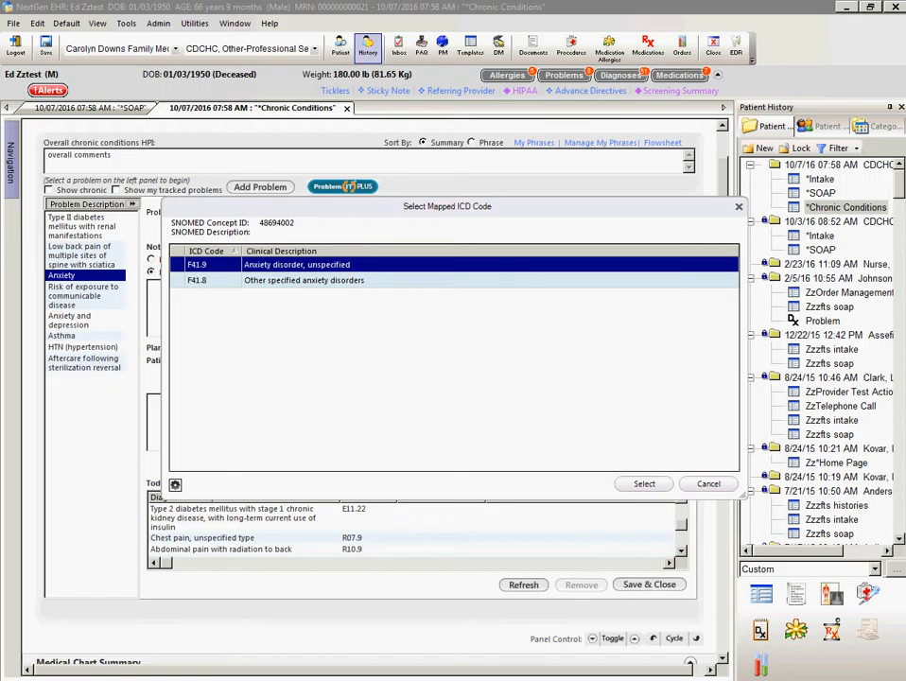
{"action": "key", "text": "Return"}
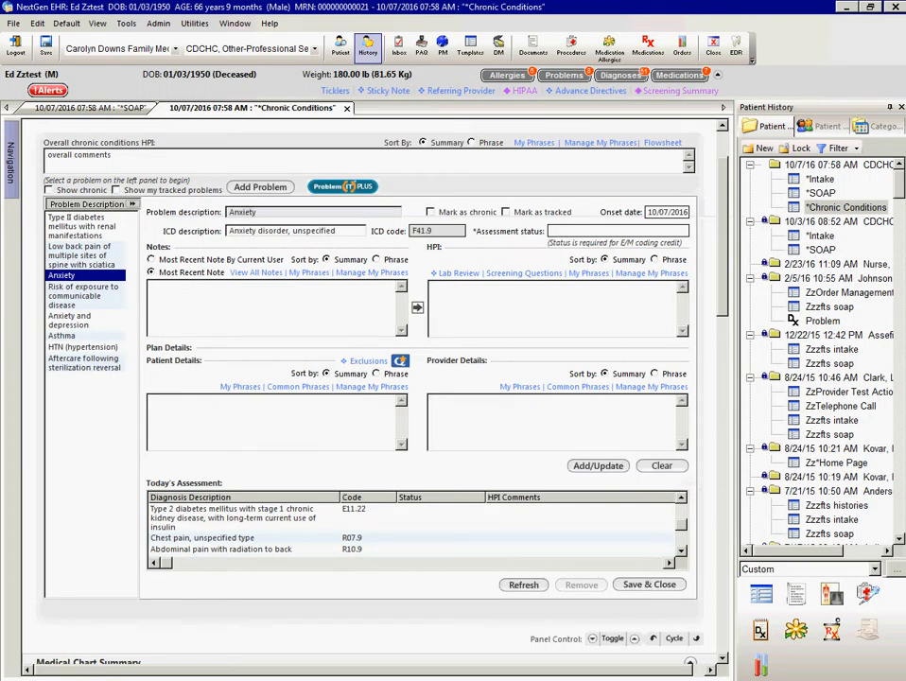
{"action": "left_click_drag", "start_coordinate": [336, 230], "coordinate": [289, 231]}
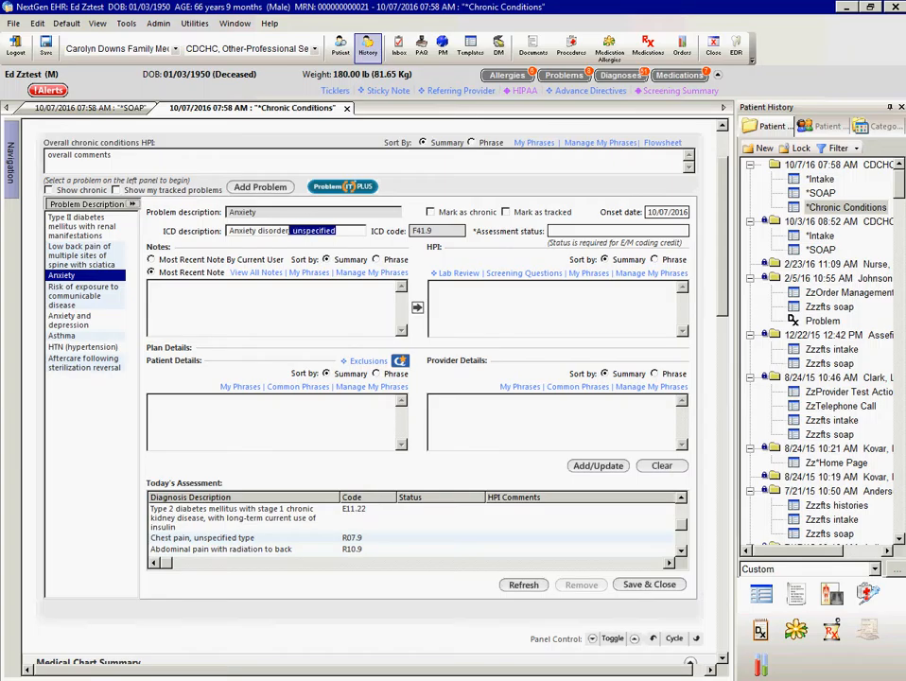
{"action": "key", "text": "BackSpace"}
{"action": "left_click", "coordinate": [605, 231]}
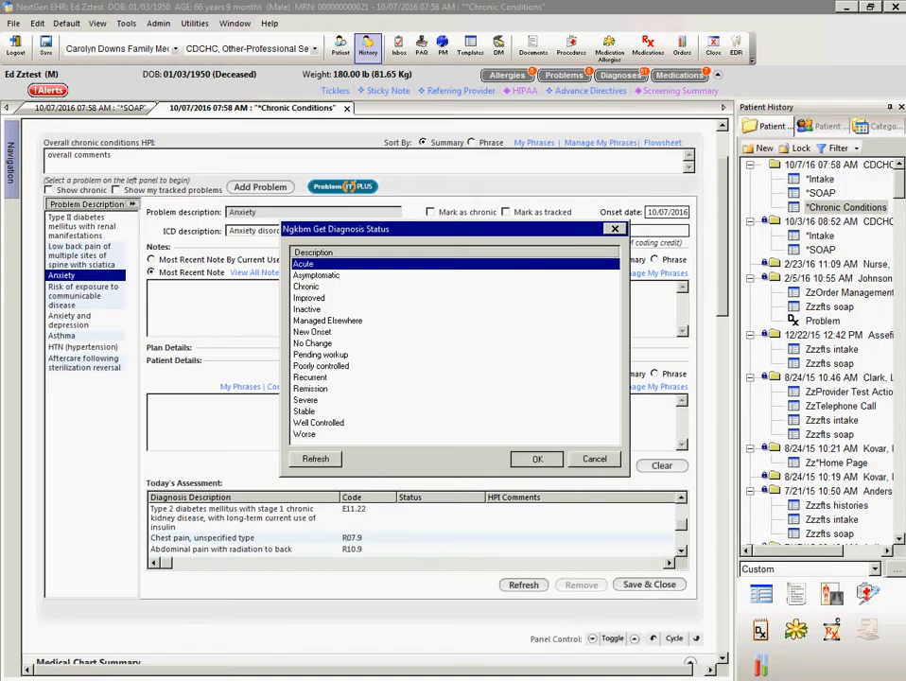
{"action": "key", "text": "Return"}
Enter "new problem note" as the Anxiety problem's note and copy it into the HPI
{"action": "left_click", "coordinate": [269, 306]}
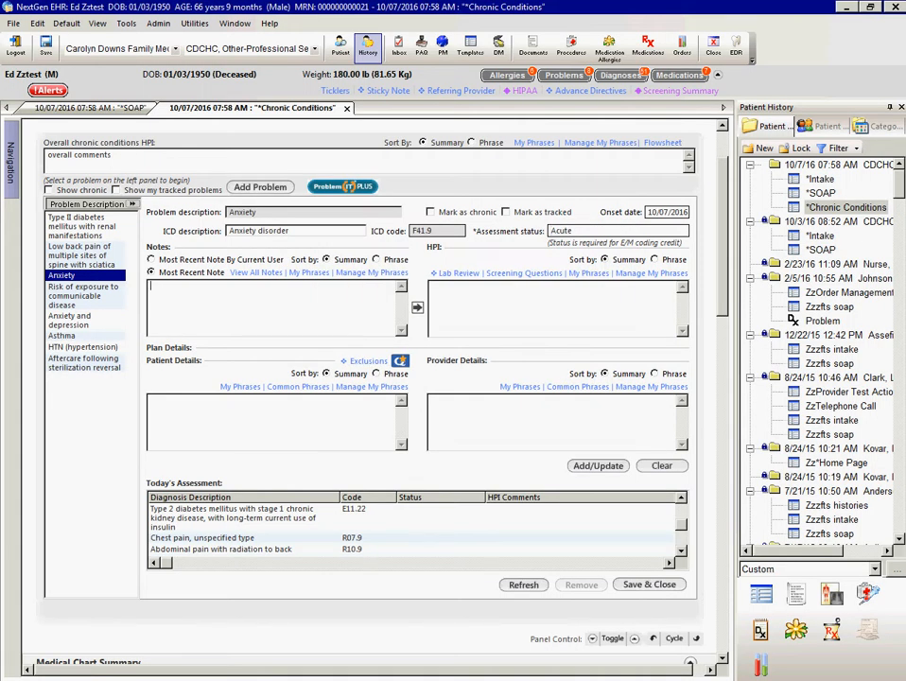
{"action": "type", "text": "new problem note"}
{"action": "left_click", "coordinate": [417, 308]}
Insert the saved personal phrase "advice" into the Anxiety problem's patient details
{"action": "left_click", "coordinate": [153, 401]}
{"action": "left_click", "coordinate": [240, 387]}
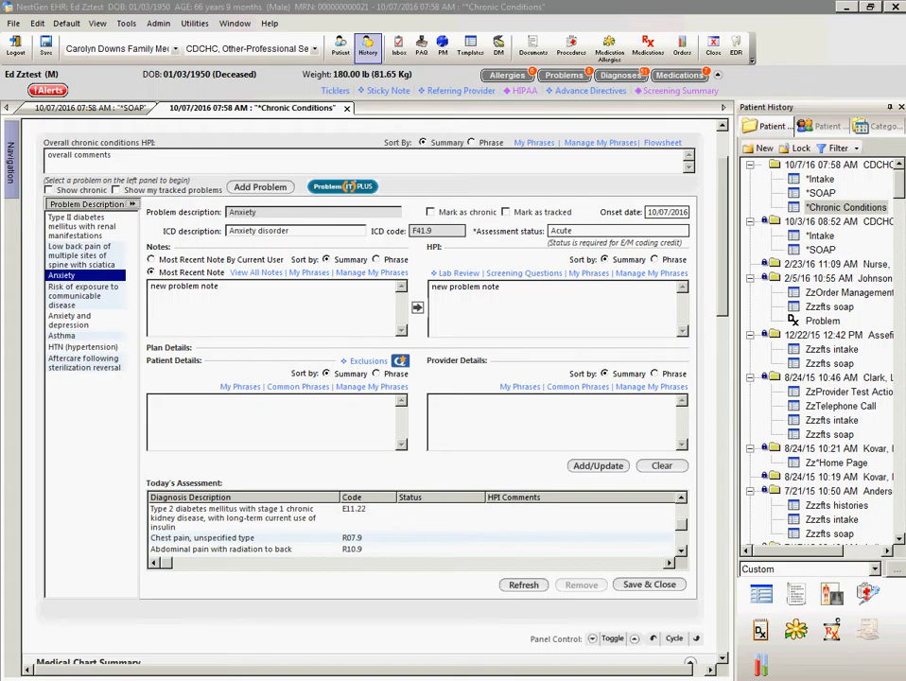
{"action": "left_click", "coordinate": [306, 287]}
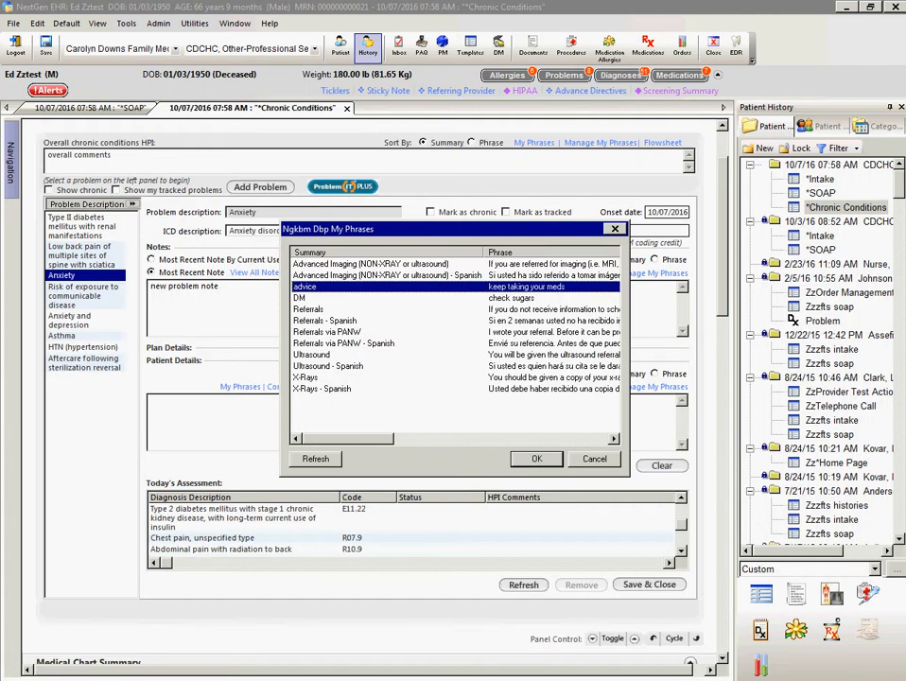
{"action": "key", "text": "Return"}
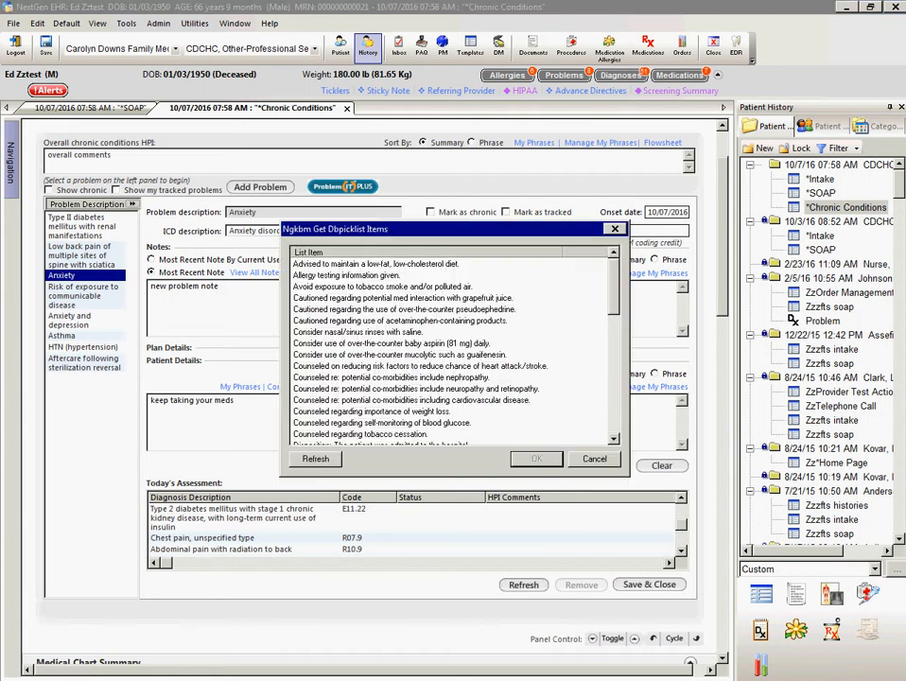
Insert "Advised to maintain a low-fat, low-cholesterol diet." as provider details and add the Anxiety diagnosis to today's assessment, overriding the previous ICD description
{"action": "left_click", "coordinate": [376, 264]}
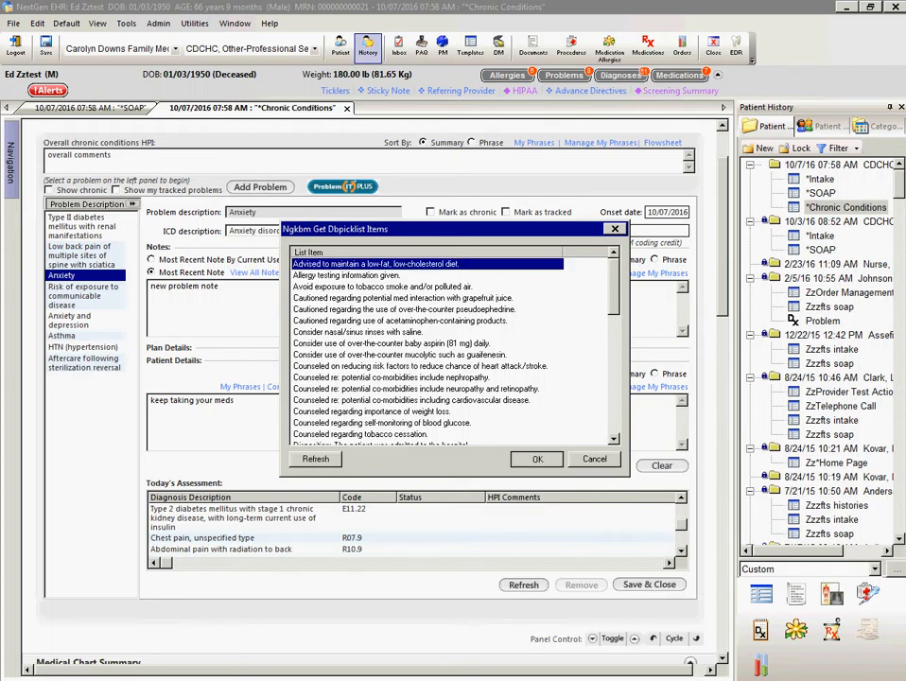
{"action": "key", "text": "Return"}
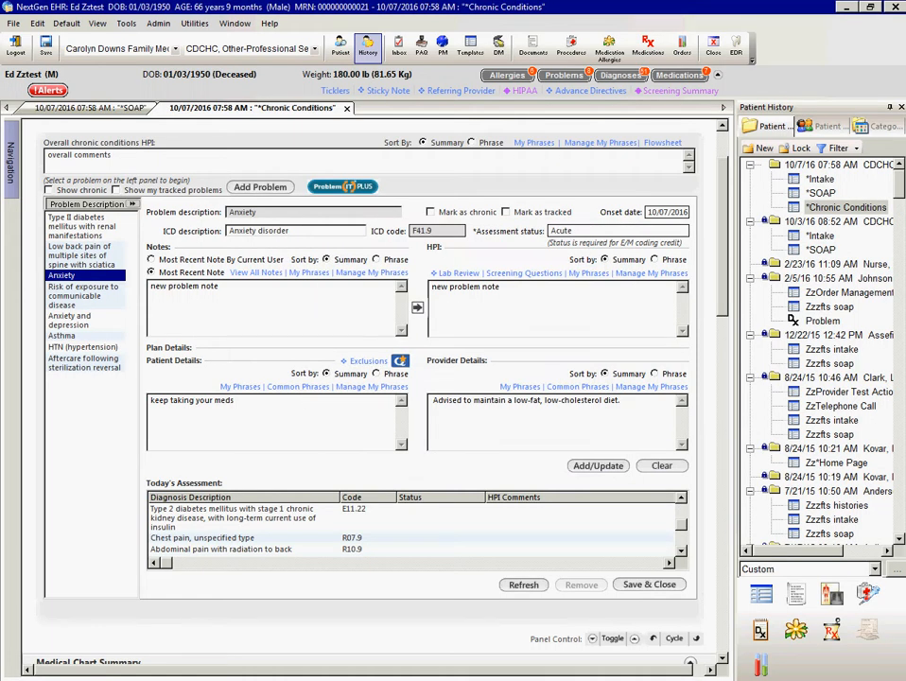
{"action": "left_click", "coordinate": [598, 466]}
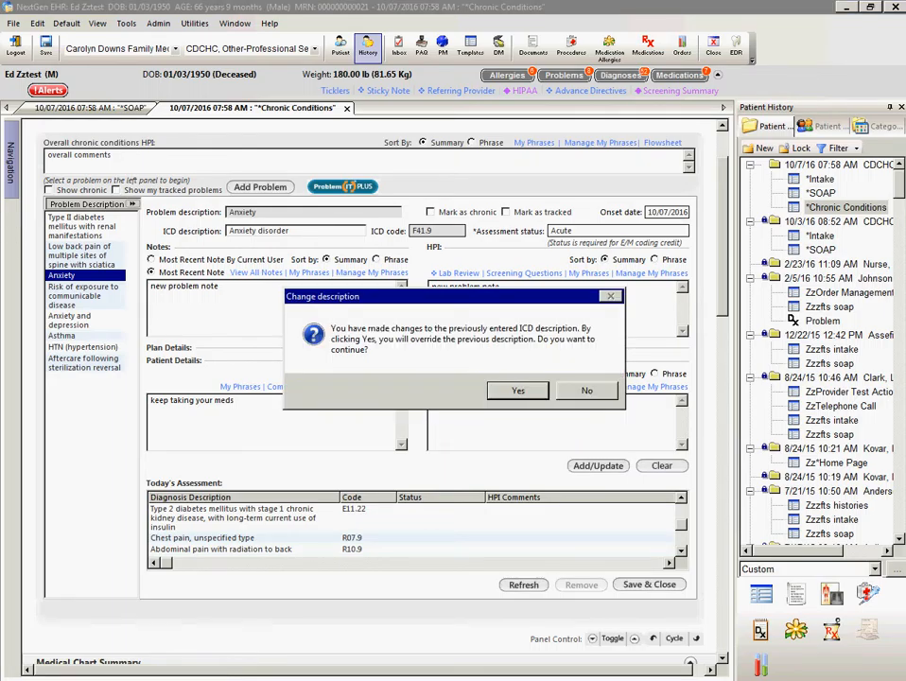
{"action": "key", "text": "Return"}
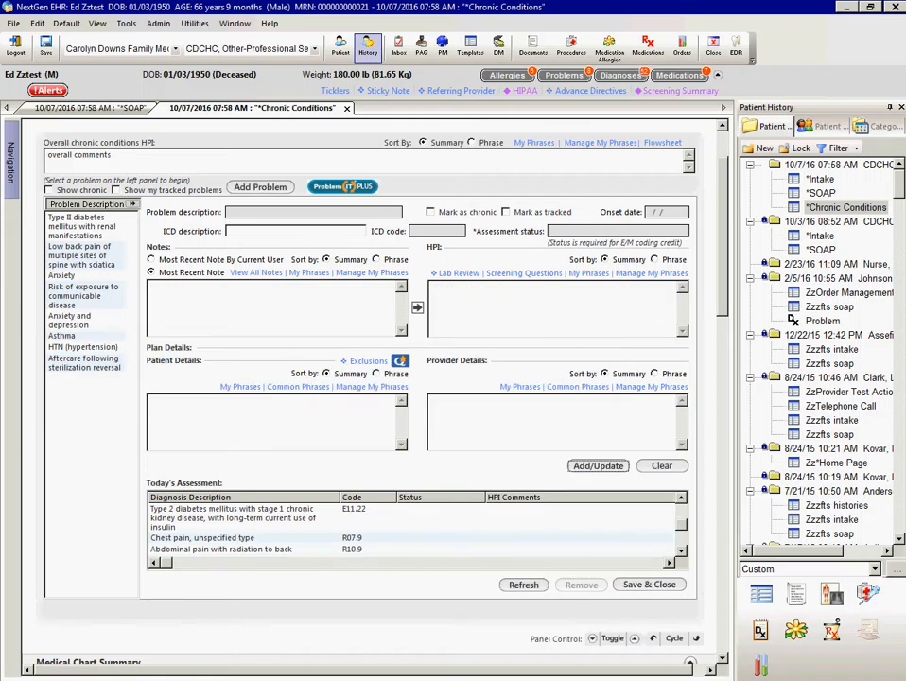
{"action": "scroll", "coordinate": [413, 529], "scroll_direction": "down", "scroll_amount": 4}
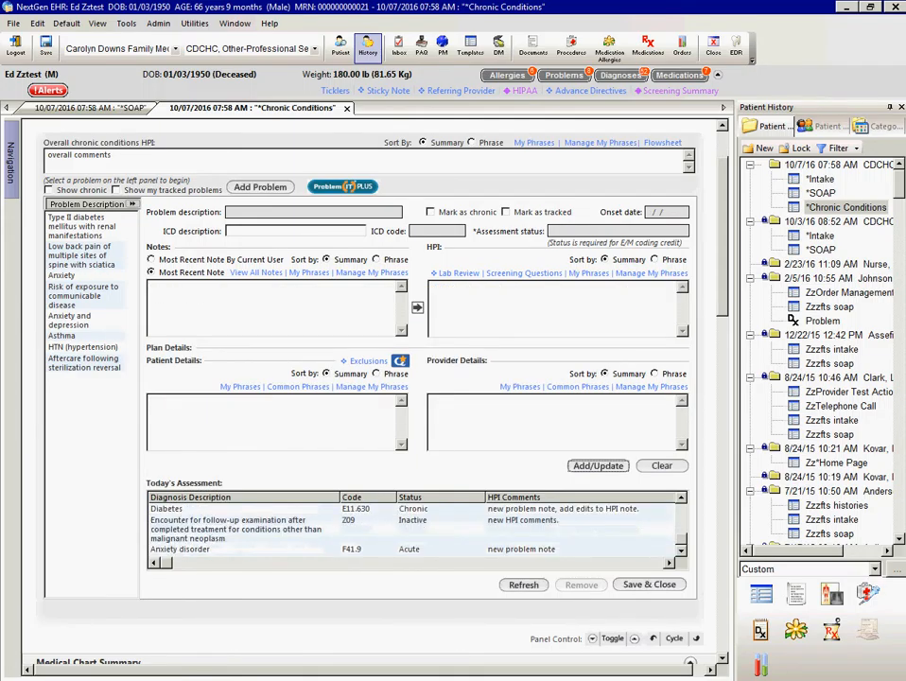
Save and close the Chronic Conditions template, and save, close and reopen today's SOAP template
{"action": "left_click", "coordinate": [649, 585]}
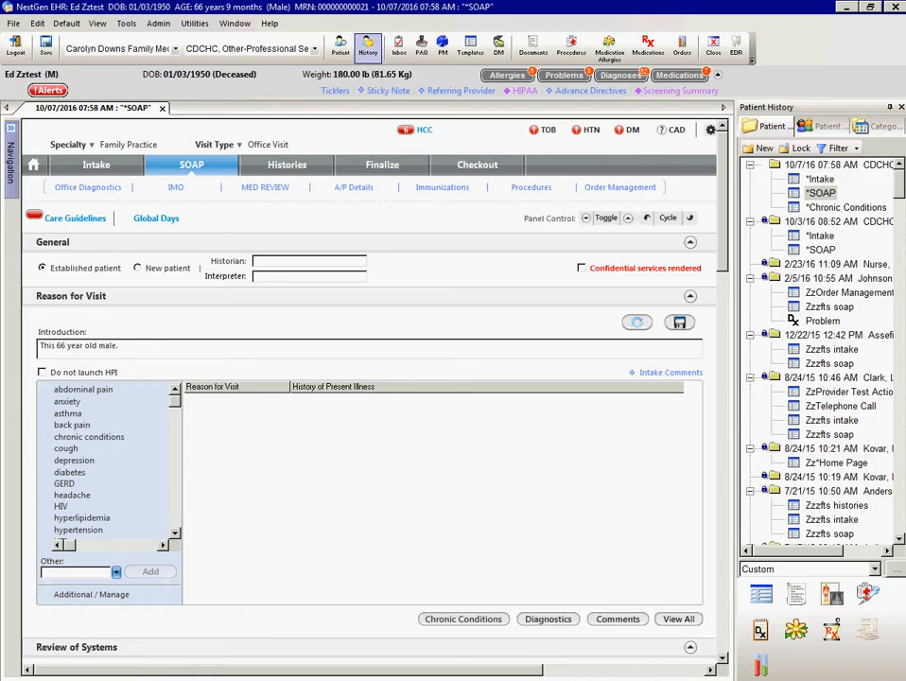
{"action": "left_click", "coordinate": [161, 108]}
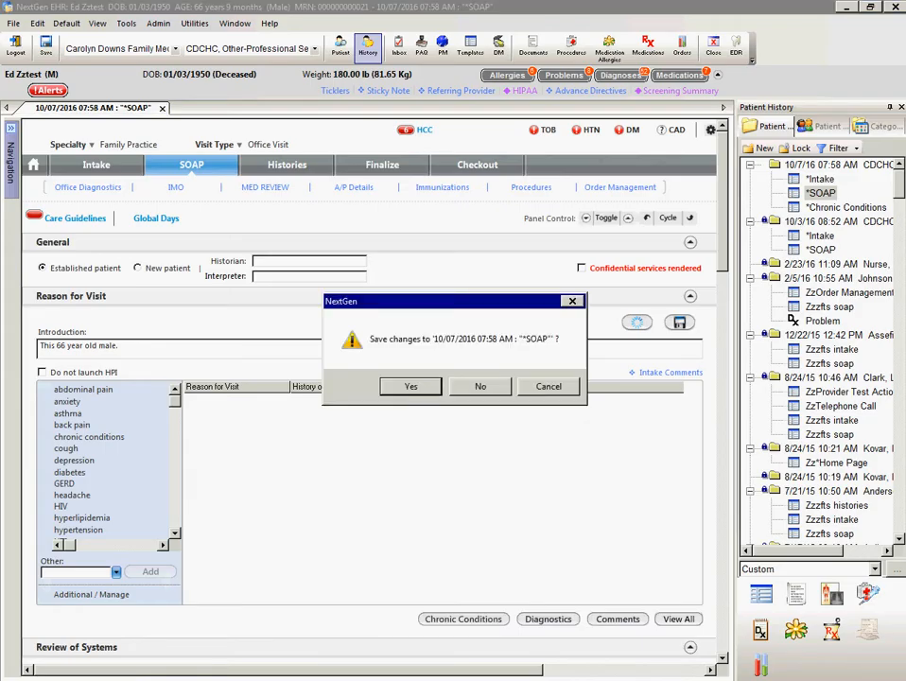
{"action": "left_click", "coordinate": [410, 387]}
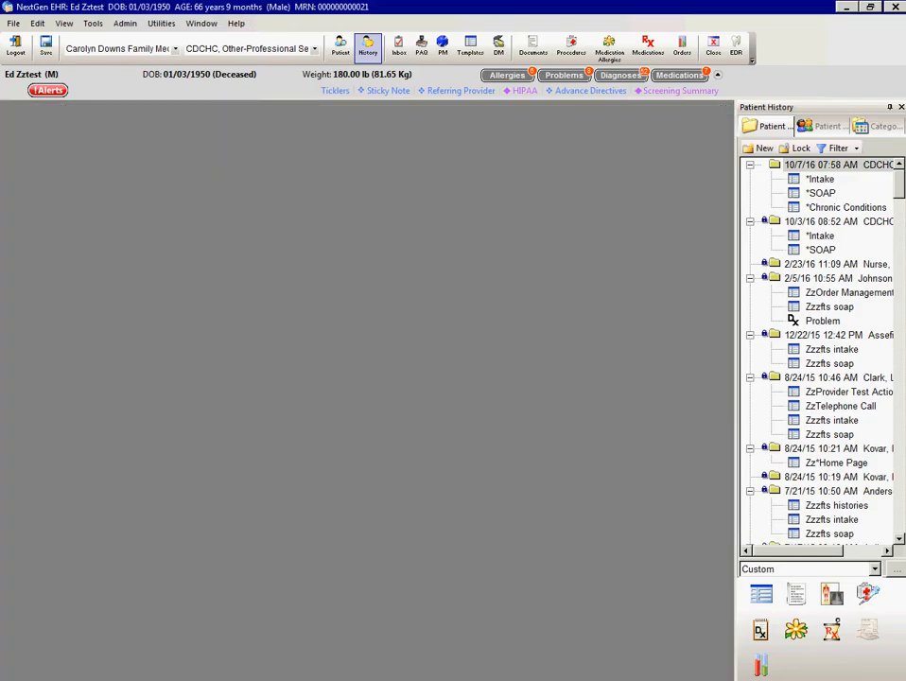
{"action": "left_click", "coordinate": [821, 193]}
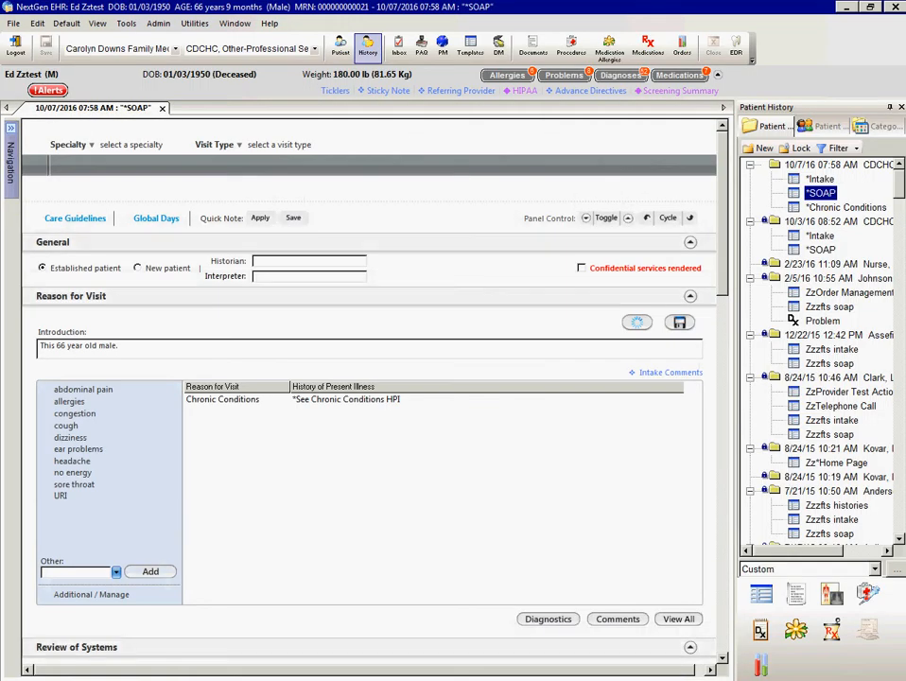
Open Chronic Conditions from the SOAP's Reason for Visit section and review the diagnoses in today's assessment
{"action": "scroll", "coordinate": [369, 395], "scroll_direction": "down", "scroll_amount": 4}
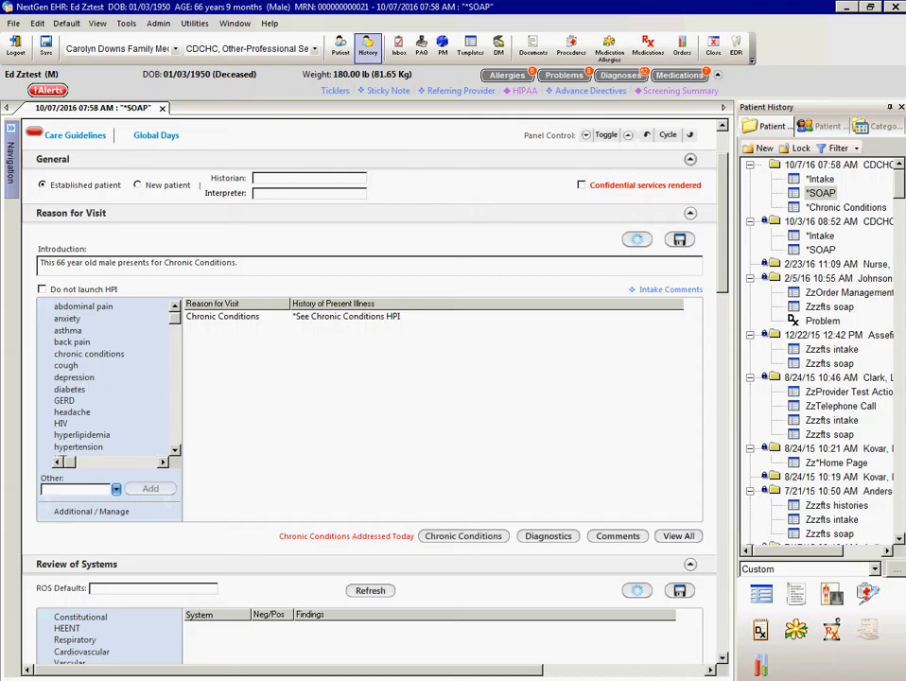
{"action": "left_click", "coordinate": [463, 536]}
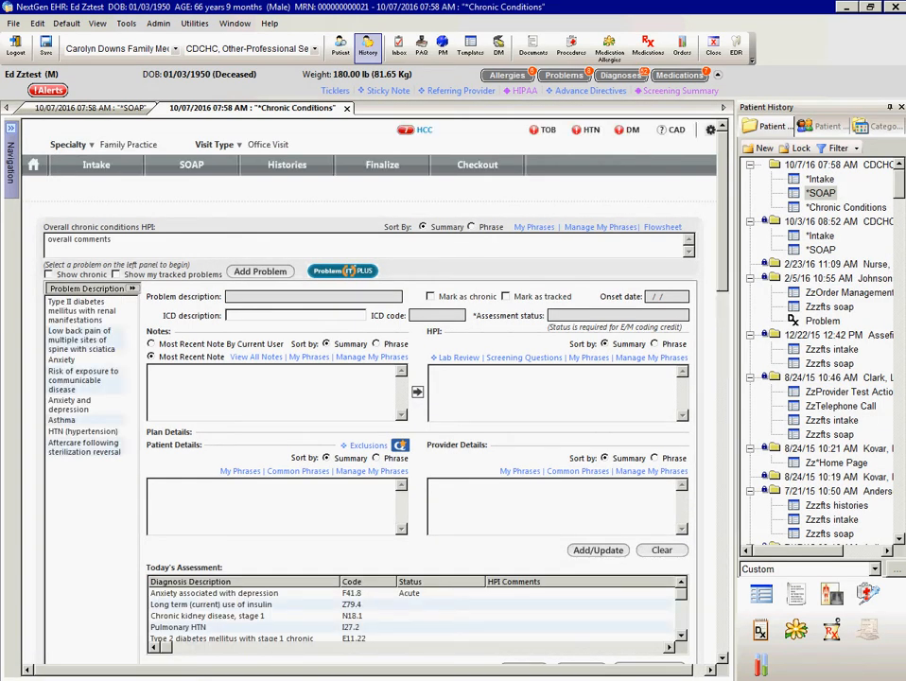
{"action": "scroll", "coordinate": [369, 388], "scroll_direction": "down", "scroll_amount": 4}
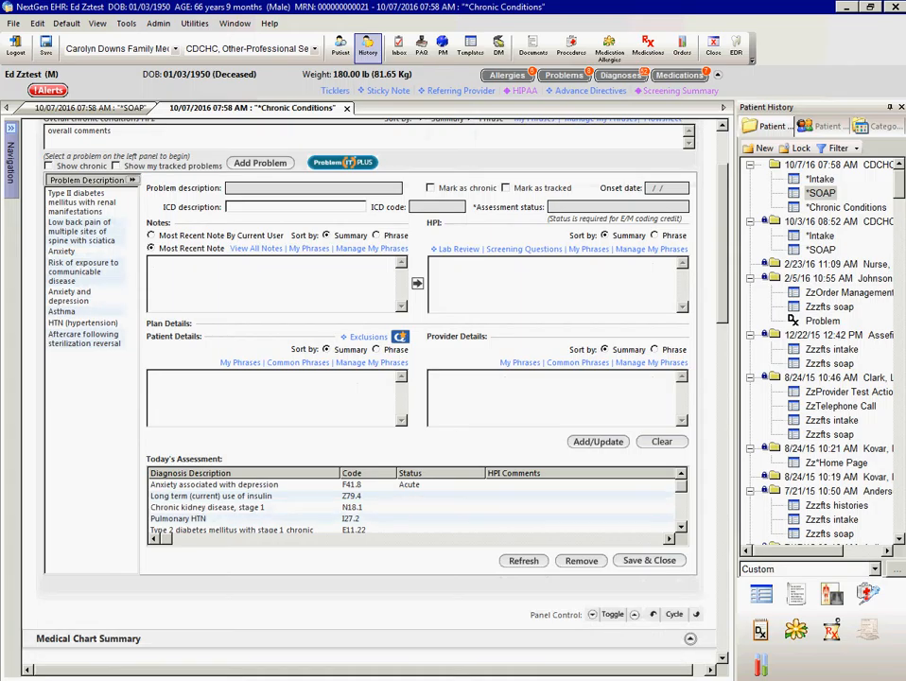
{"action": "scroll", "coordinate": [416, 506], "scroll_direction": "down", "scroll_amount": 5}
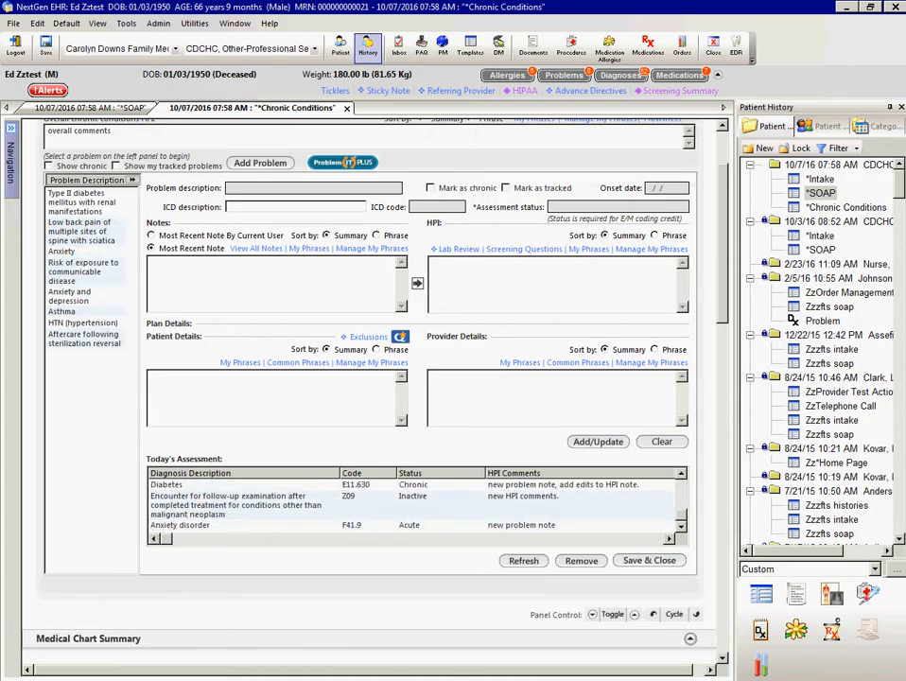
{"action": "scroll", "coordinate": [416, 506], "scroll_direction": "down", "scroll_amount": 3}
{"action": "scroll", "coordinate": [368, 379], "scroll_direction": "up", "scroll_amount": 4}
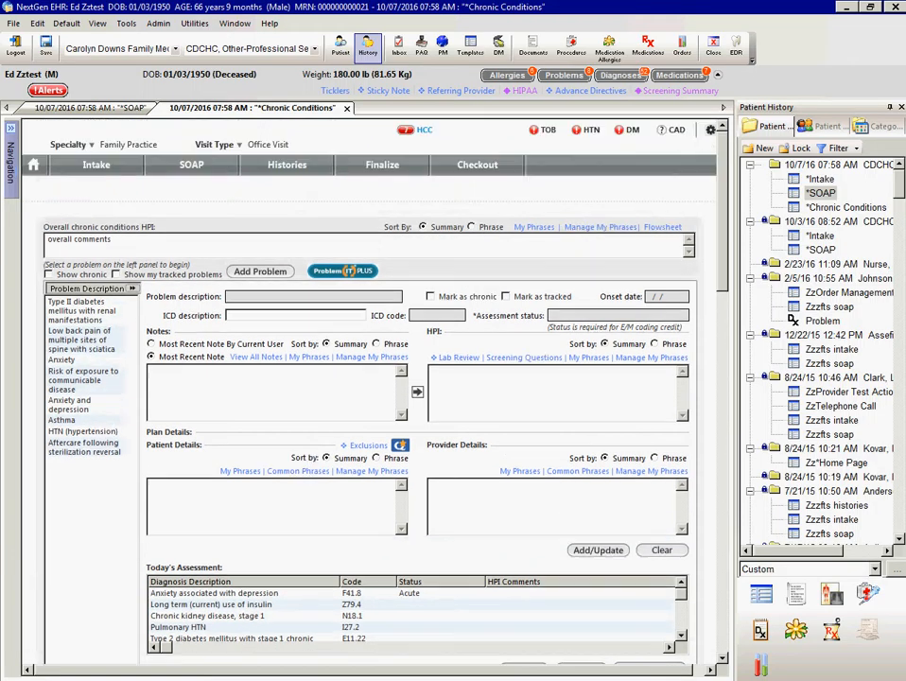
Generate the visit note preview document and review its Assessment/Plan and chronic conditions sections
{"action": "left_click", "coordinate": [10, 162]}
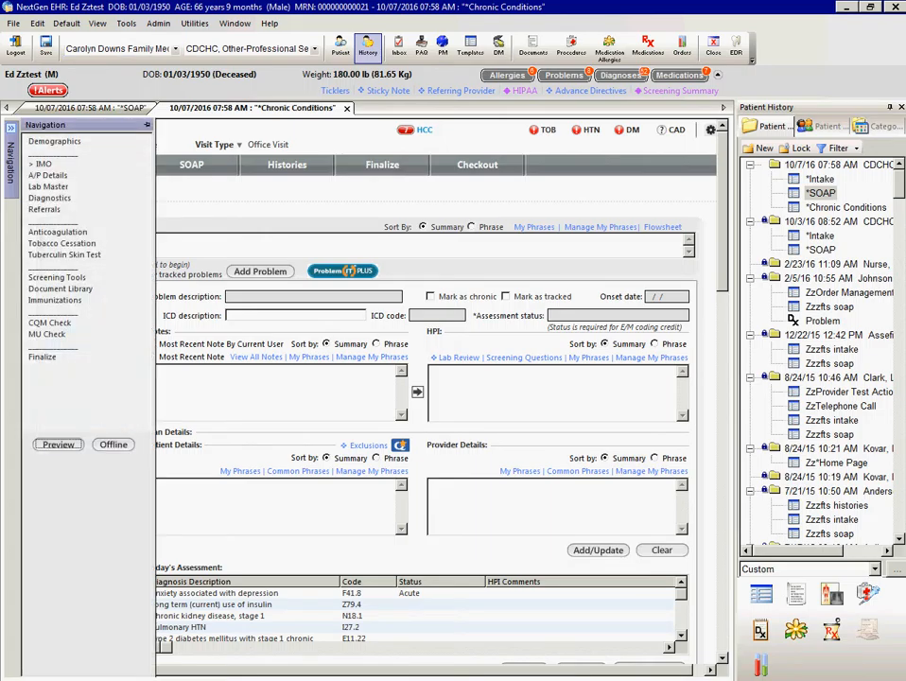
{"action": "left_click", "coordinate": [58, 444]}
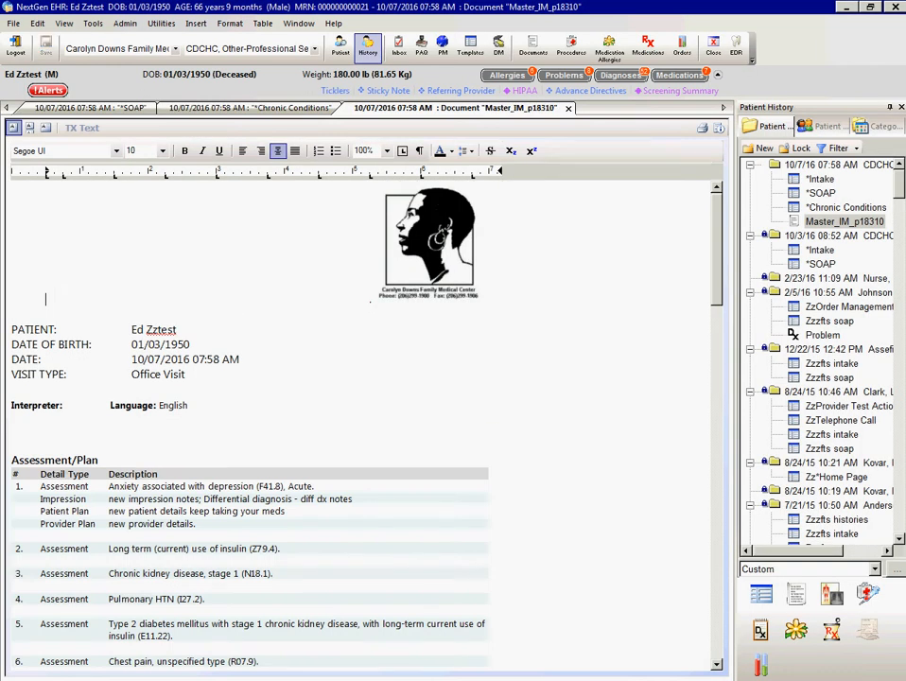
{"action": "scroll", "coordinate": [368, 417], "scroll_direction": "down", "scroll_amount": 4}
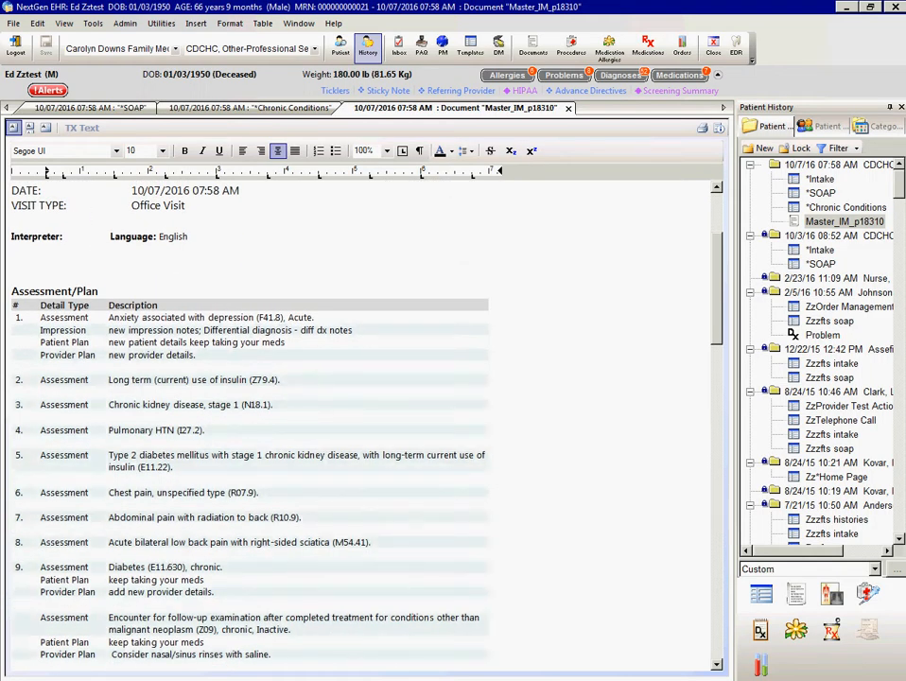
{"action": "scroll", "coordinate": [369, 416], "scroll_direction": "down", "scroll_amount": 1}
{"action": "scroll", "coordinate": [369, 416], "scroll_direction": "down", "scroll_amount": 1}
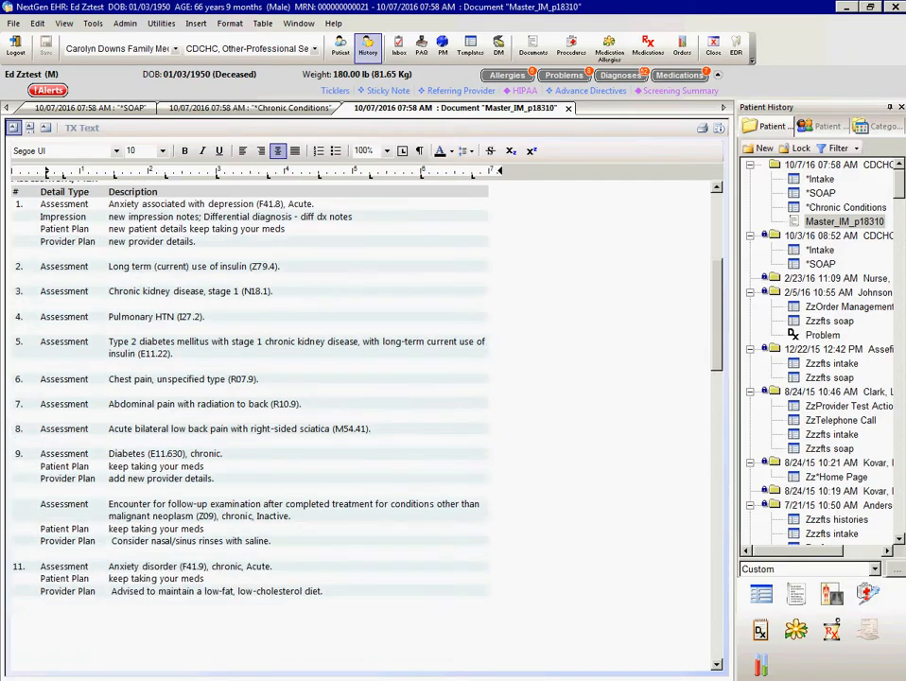
{"action": "scroll", "coordinate": [369, 416], "scroll_direction": "down", "scroll_amount": 8}
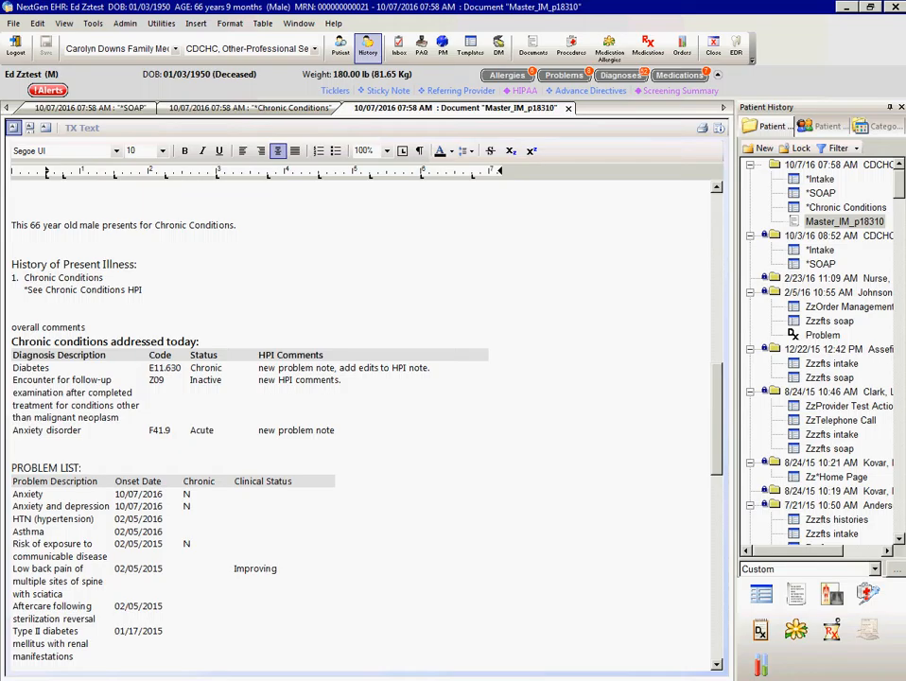
Review the chronic conditions addressed today and the problem list in the visit note, and close the note and the Chronic Conditions template
{"action": "scroll", "coordinate": [369, 417], "scroll_direction": "down", "scroll_amount": 1}
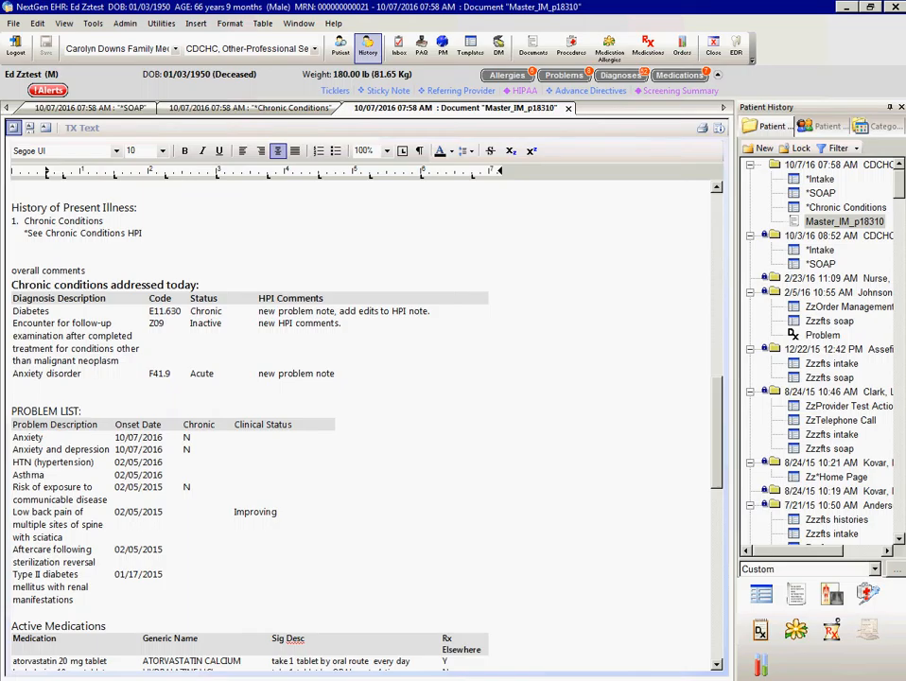
{"action": "scroll", "coordinate": [364, 425], "scroll_direction": "down", "scroll_amount": 2}
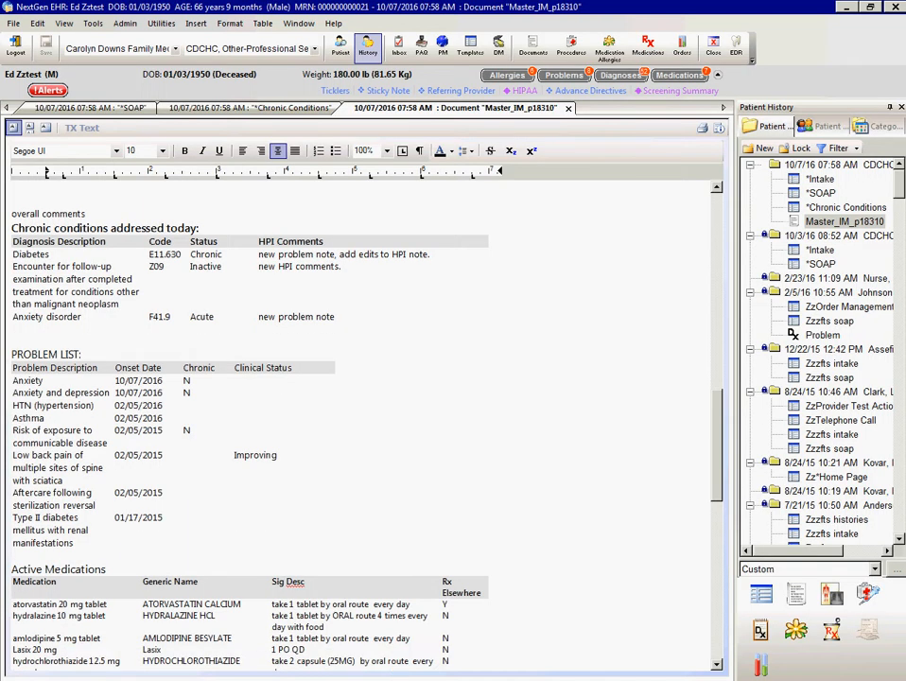
{"action": "scroll", "coordinate": [364, 426], "scroll_direction": "up", "scroll_amount": 2}
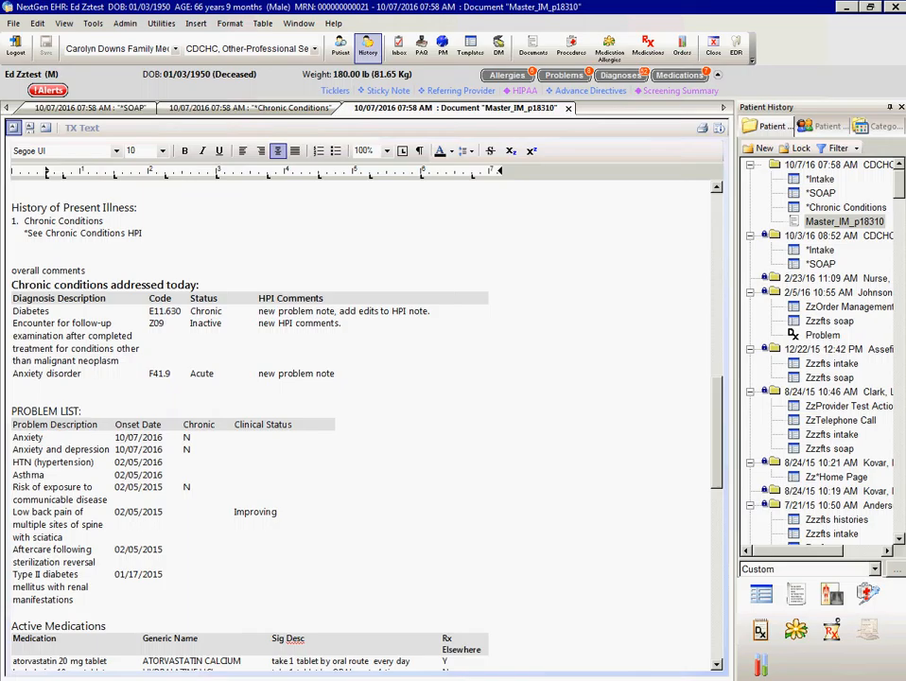
{"action": "scroll", "coordinate": [359, 426], "scroll_direction": "up", "scroll_amount": 15}
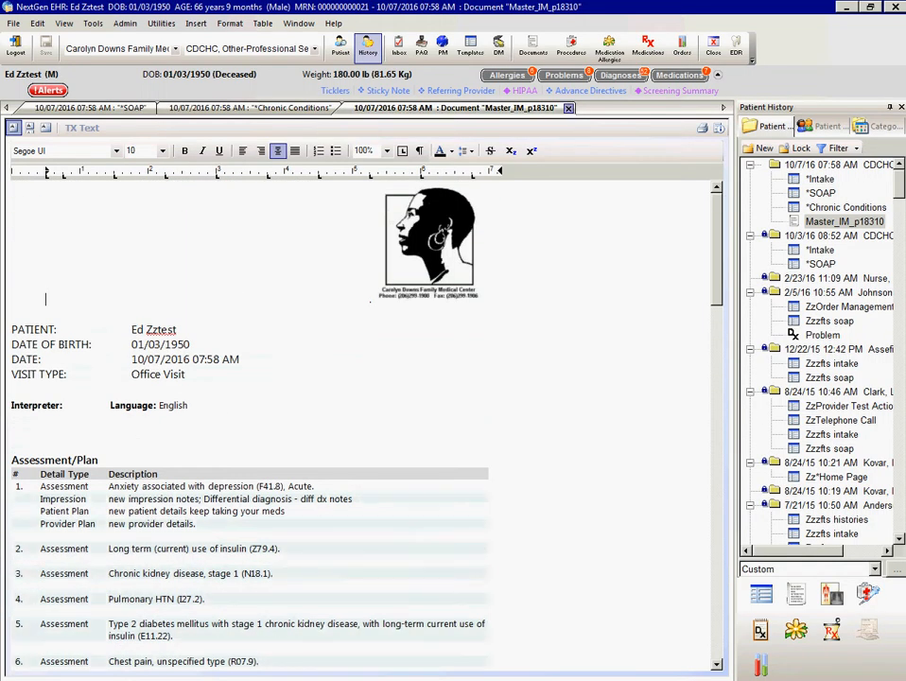
{"action": "left_click", "coordinate": [568, 109]}
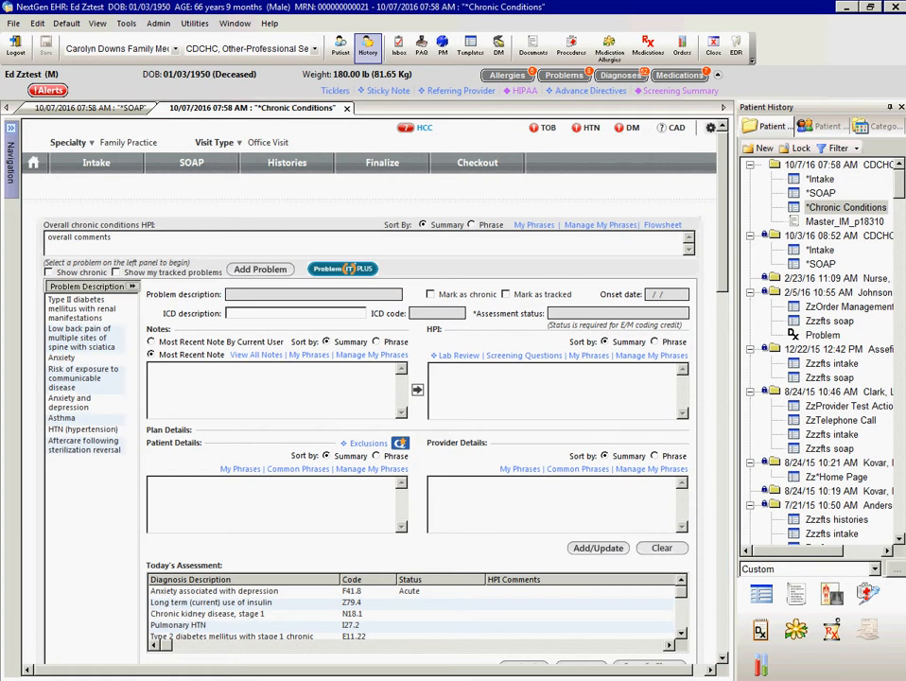
{"action": "left_click", "coordinate": [347, 109]}
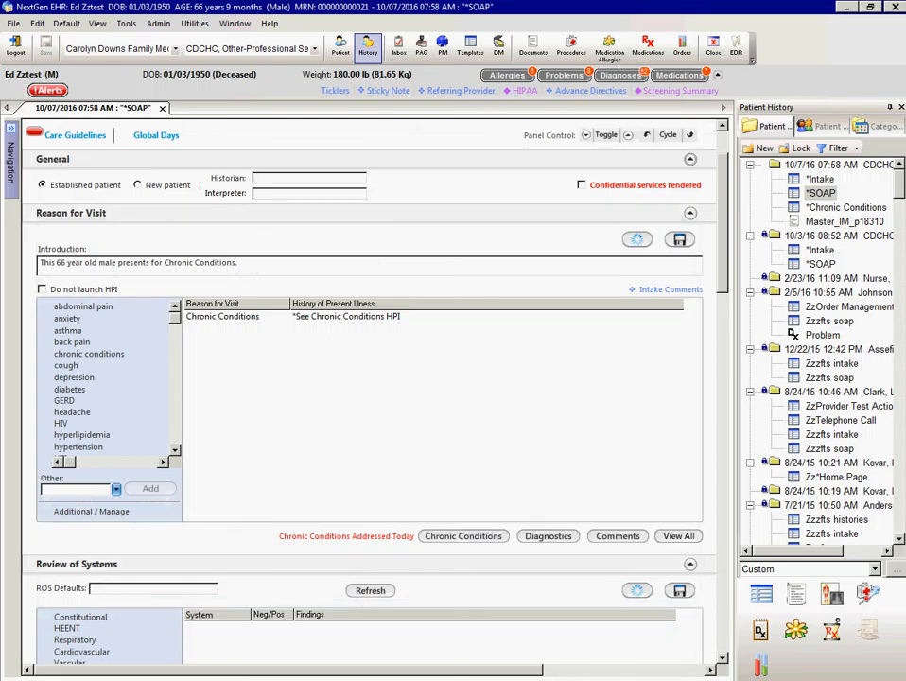
Generate the patient plan document from the SOAP template, review its Assessment/Plan, medications, allergies and problem list, and close it
{"action": "scroll", "coordinate": [368, 378], "scroll_direction": "down", "scroll_amount": 20}
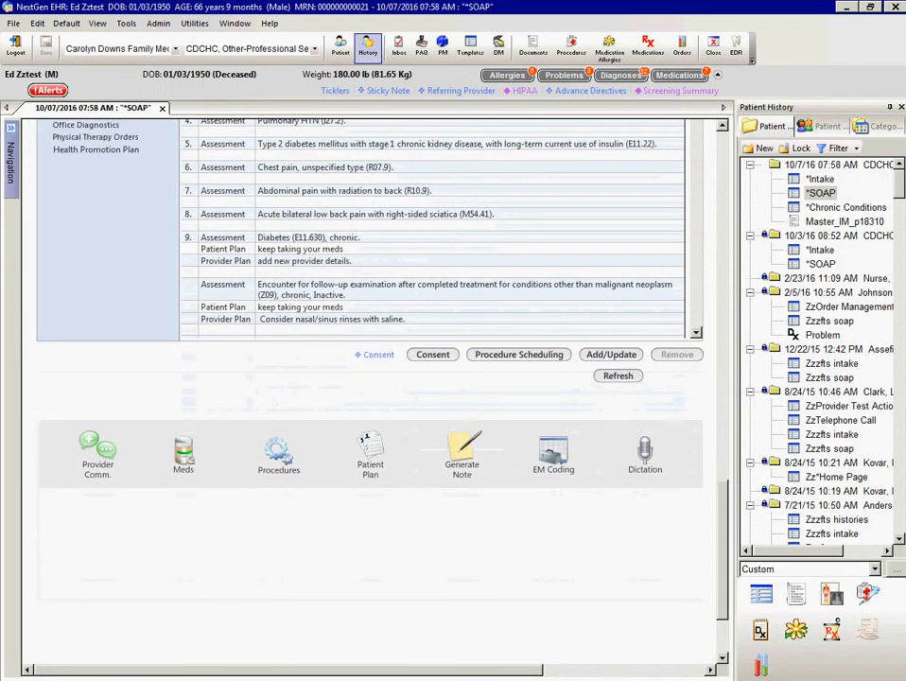
{"action": "left_click", "coordinate": [371, 452]}
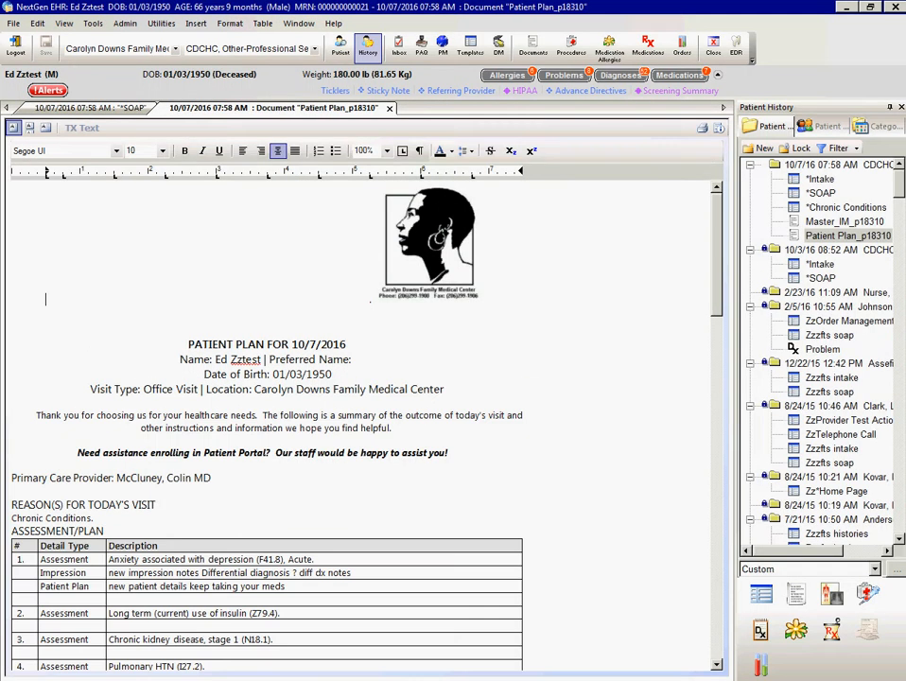
{"action": "left_click", "coordinate": [11, 465]}
{"action": "scroll", "coordinate": [359, 426], "scroll_direction": "down", "scroll_amount": 2}
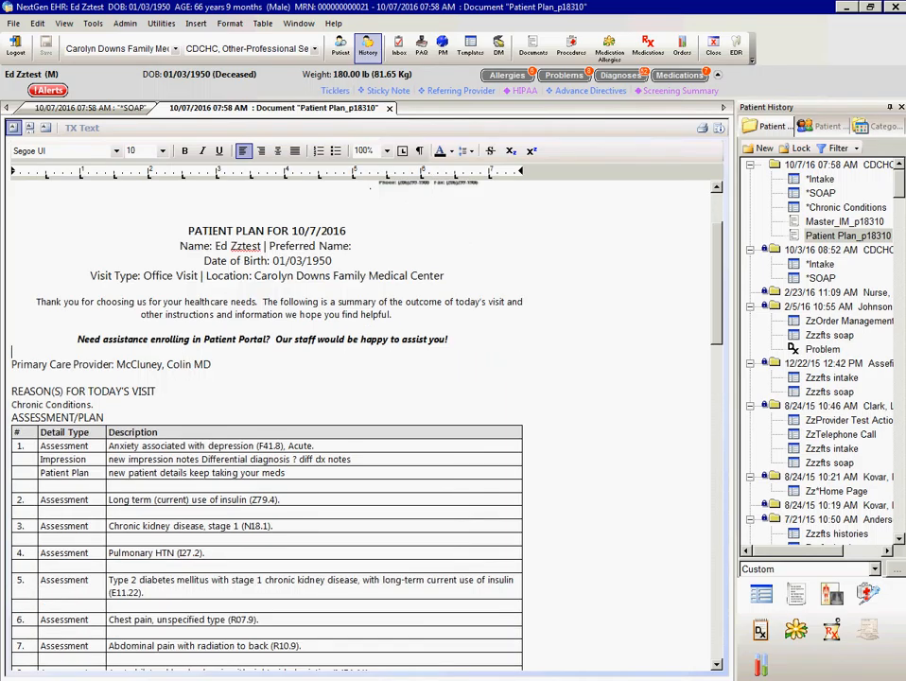
{"action": "left_click", "coordinate": [94, 405]}
{"action": "scroll", "coordinate": [360, 426], "scroll_direction": "down", "scroll_amount": 4}
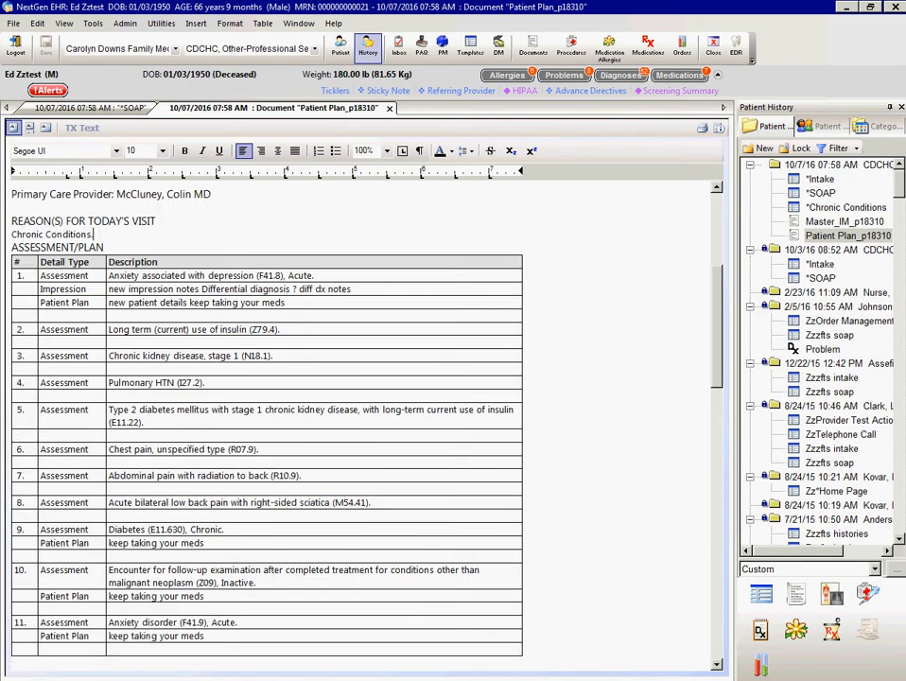
{"action": "scroll", "coordinate": [360, 425], "scroll_direction": "down", "scroll_amount": 8}
{"action": "scroll", "coordinate": [360, 425], "scroll_direction": "down", "scroll_amount": 14}
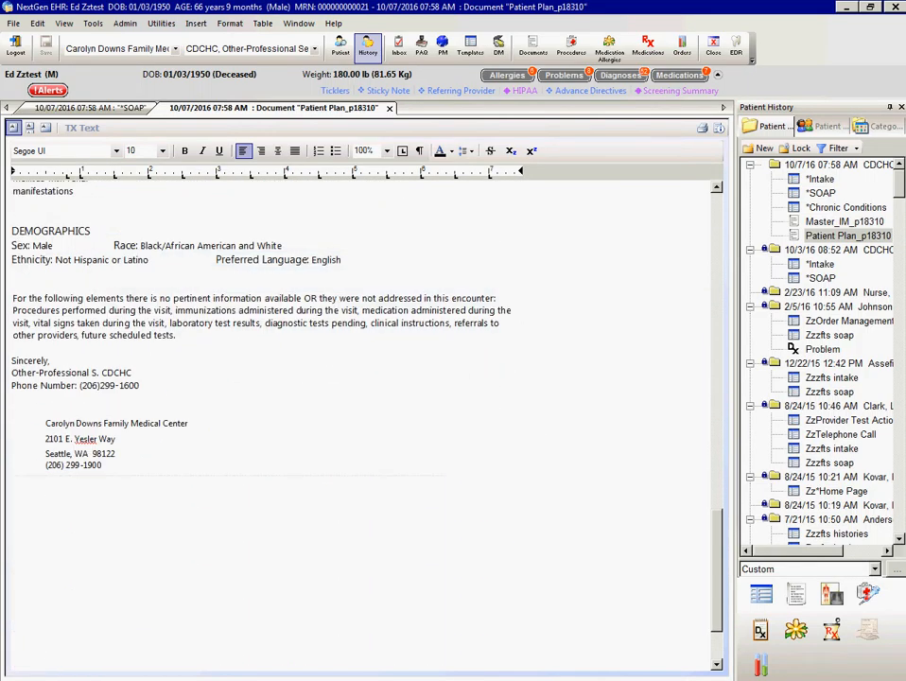
{"action": "scroll", "coordinate": [359, 426], "scroll_direction": "up", "scroll_amount": 5}
{"action": "scroll", "coordinate": [360, 426], "scroll_direction": "up", "scroll_amount": 16}
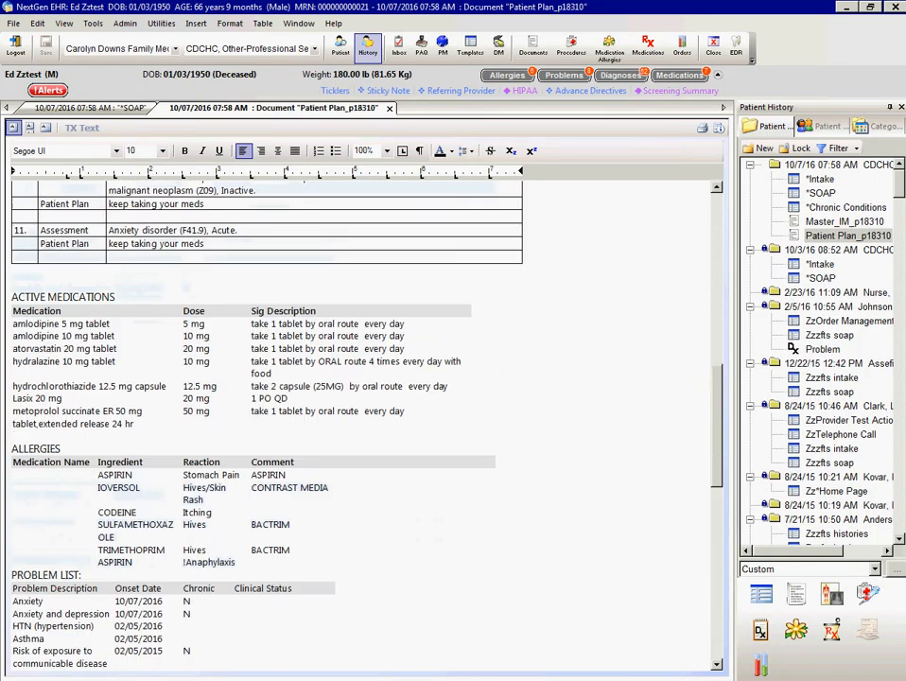
{"action": "scroll", "coordinate": [360, 425], "scroll_direction": "up", "scroll_amount": 3}
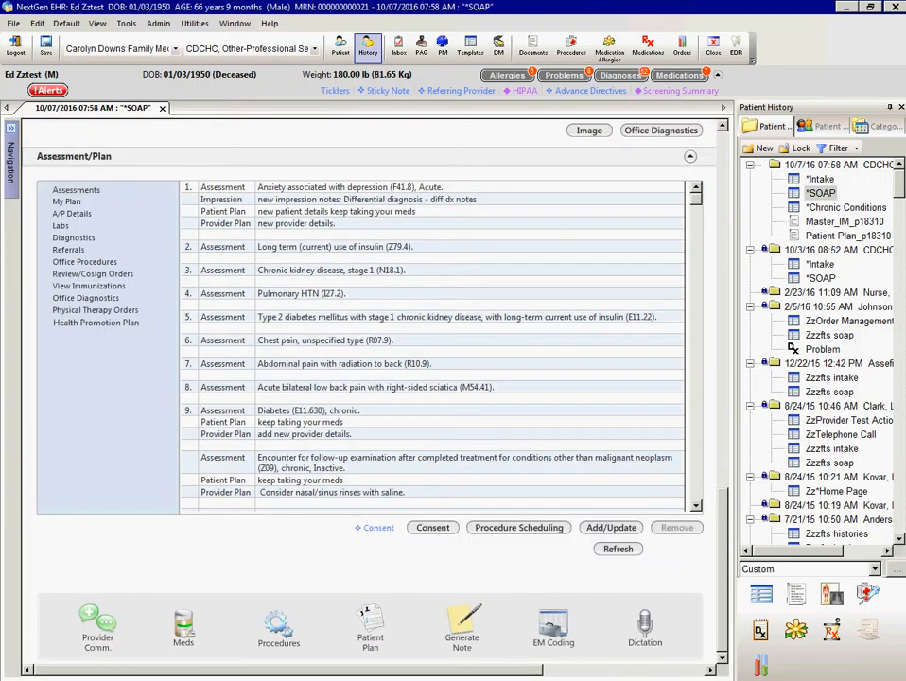
Open Chronic Conditions from the SOAP's Reason for Visit section and view the notes and plan details of the Type II diabetes problem
{"action": "scroll", "coordinate": [369, 378], "scroll_direction": "up", "scroll_amount": 6}
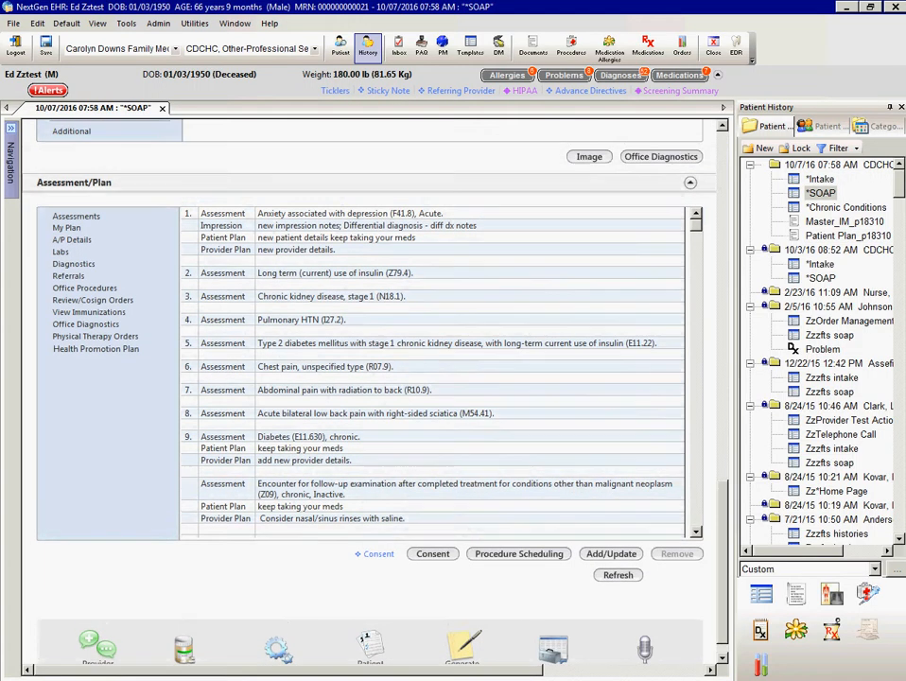
{"action": "scroll", "coordinate": [369, 379], "scroll_direction": "up", "scroll_amount": 20}
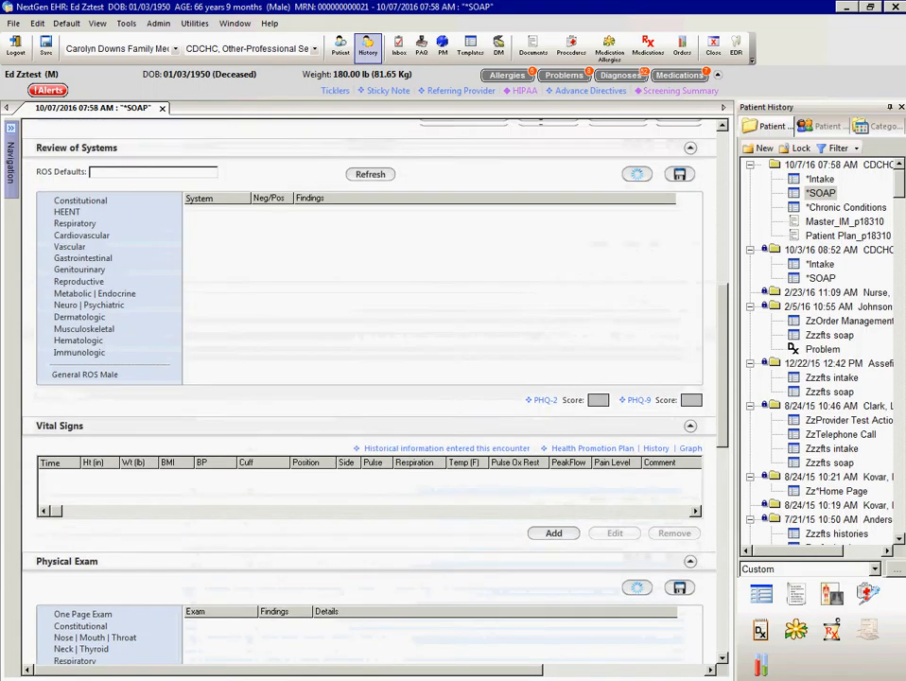
{"action": "scroll", "coordinate": [368, 378], "scroll_direction": "up", "scroll_amount": 2}
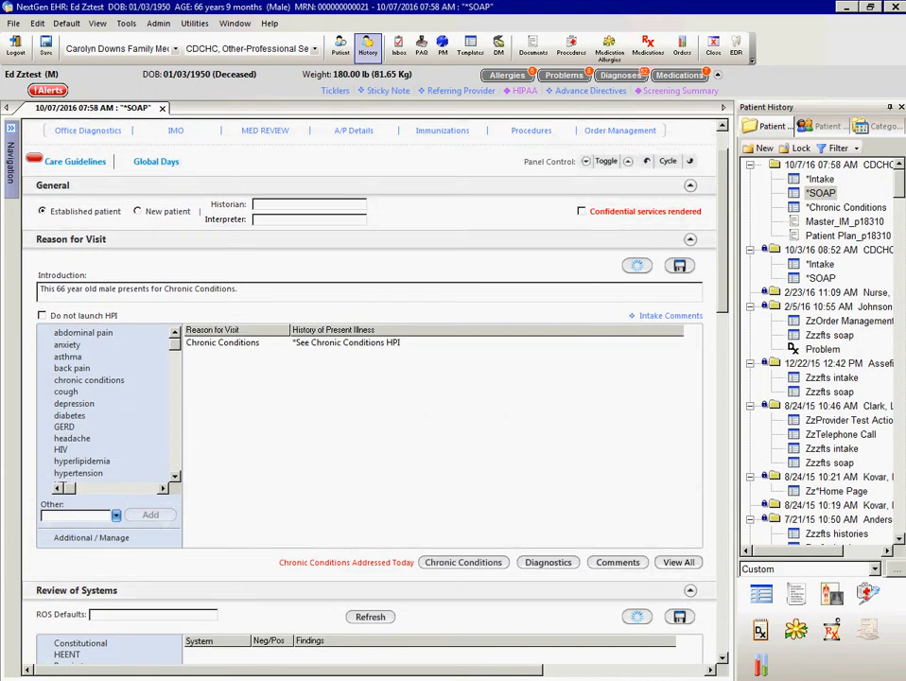
{"action": "left_click", "coordinate": [463, 572]}
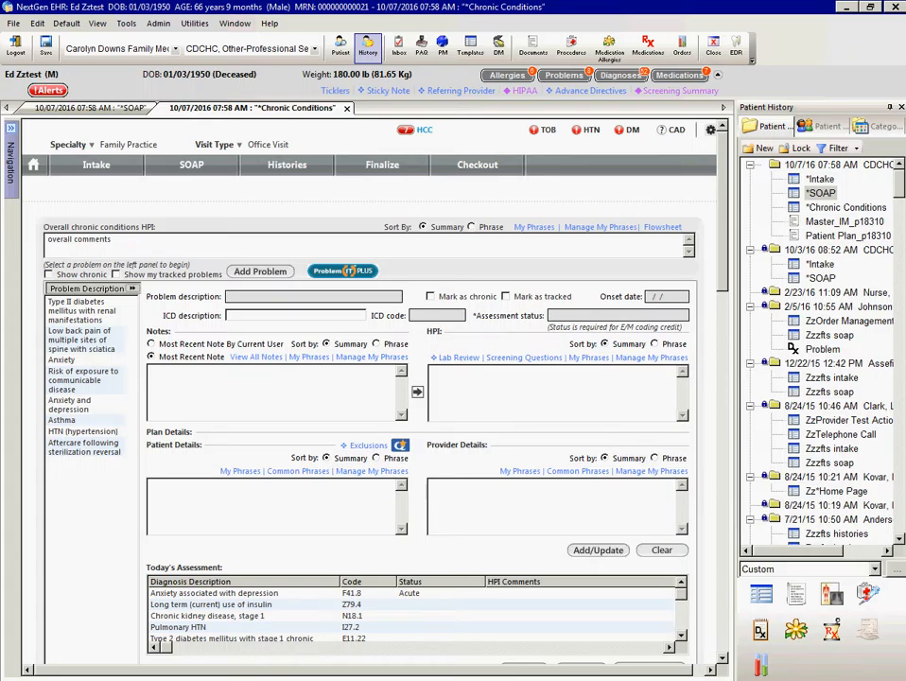
{"action": "left_click", "coordinate": [84, 311]}
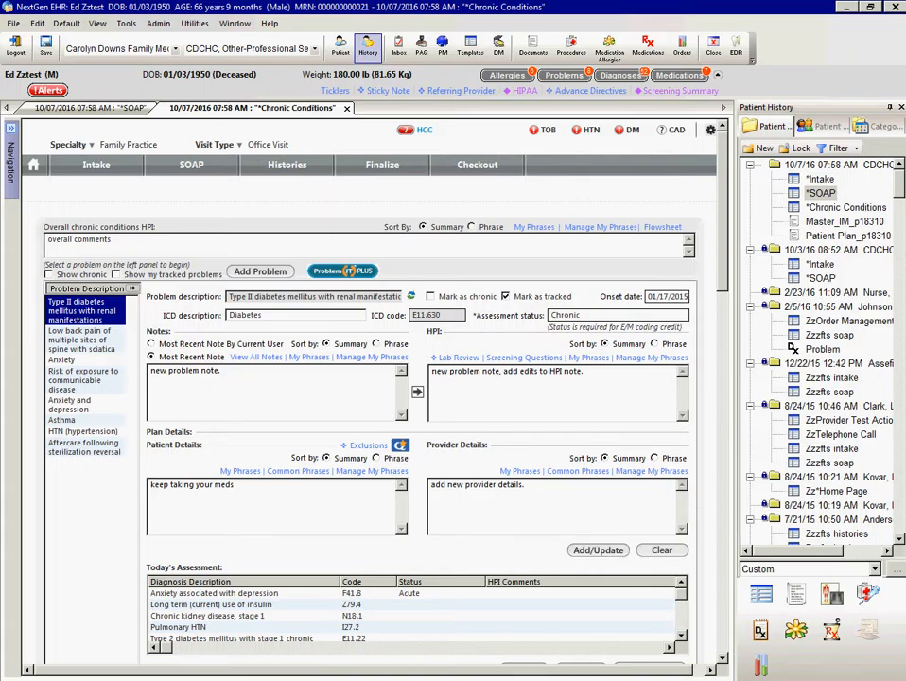
Load the low back pain with sciatica problem and map it to ICD code M54.41, Lumbago with sciatica, right side
{"action": "left_click", "coordinate": [81, 341]}
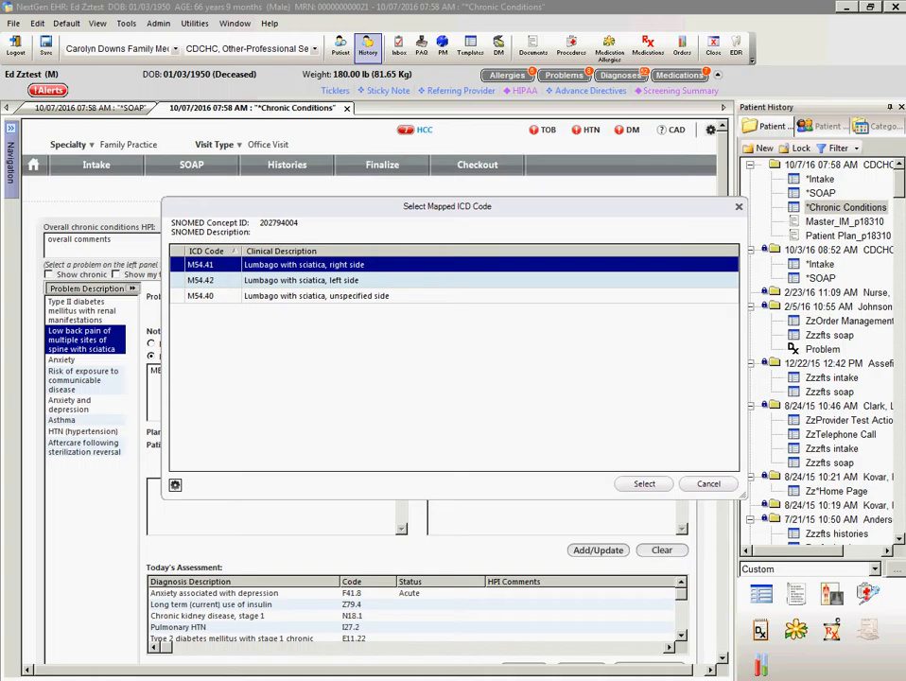
{"action": "left_click", "coordinate": [644, 483]}
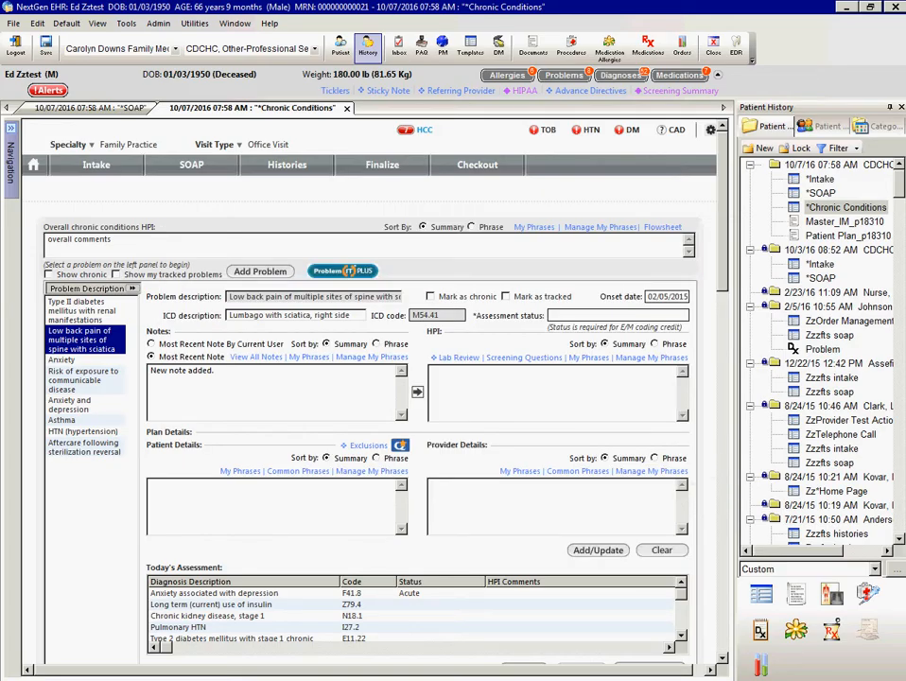
{"action": "left_click_drag", "start_coordinate": [216, 370], "coordinate": [149, 371]}
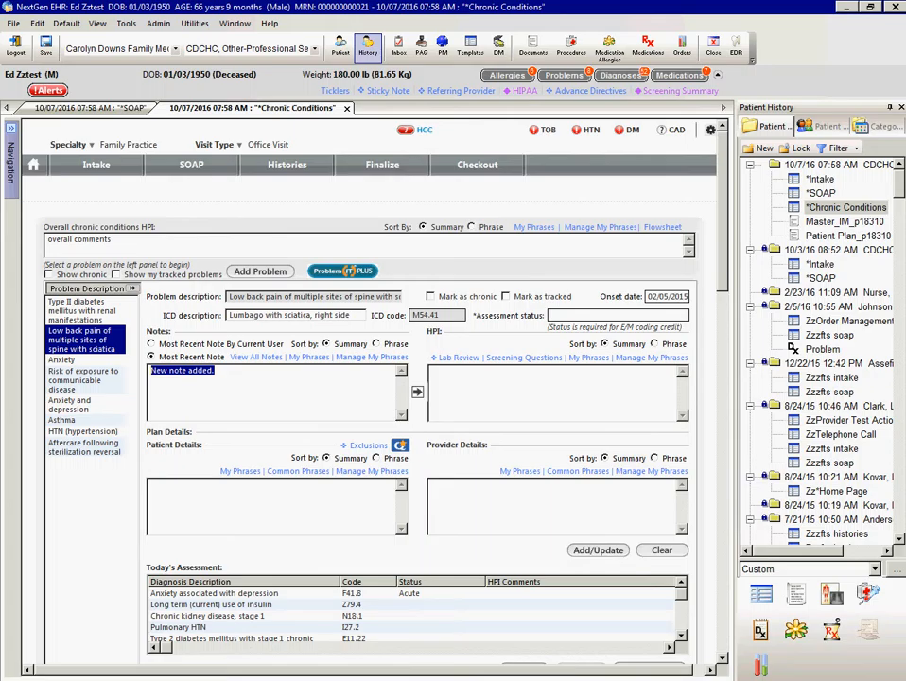
{"action": "left_click", "coordinate": [216, 371]}
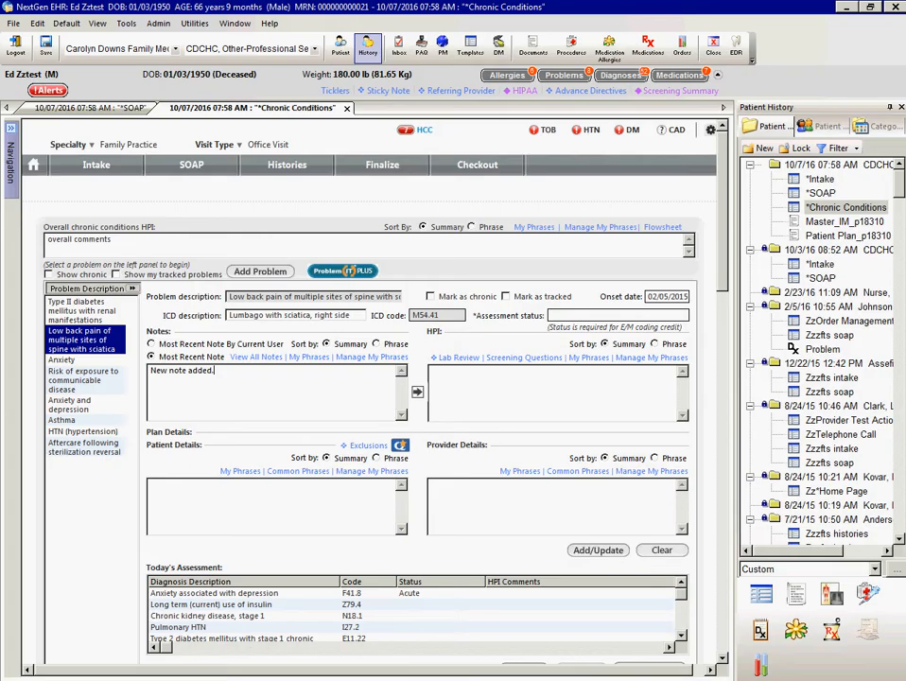
{"action": "left_click_drag", "start_coordinate": [216, 370], "coordinate": [167, 371]}
{"action": "left_click", "coordinate": [216, 370]}
Transfer the low back pain note to the HPI, replace the HPI text with "new problem note." and copy it
{"action": "left_click", "coordinate": [417, 391]}
{"action": "left_click_drag", "start_coordinate": [497, 372], "coordinate": [431, 372]}
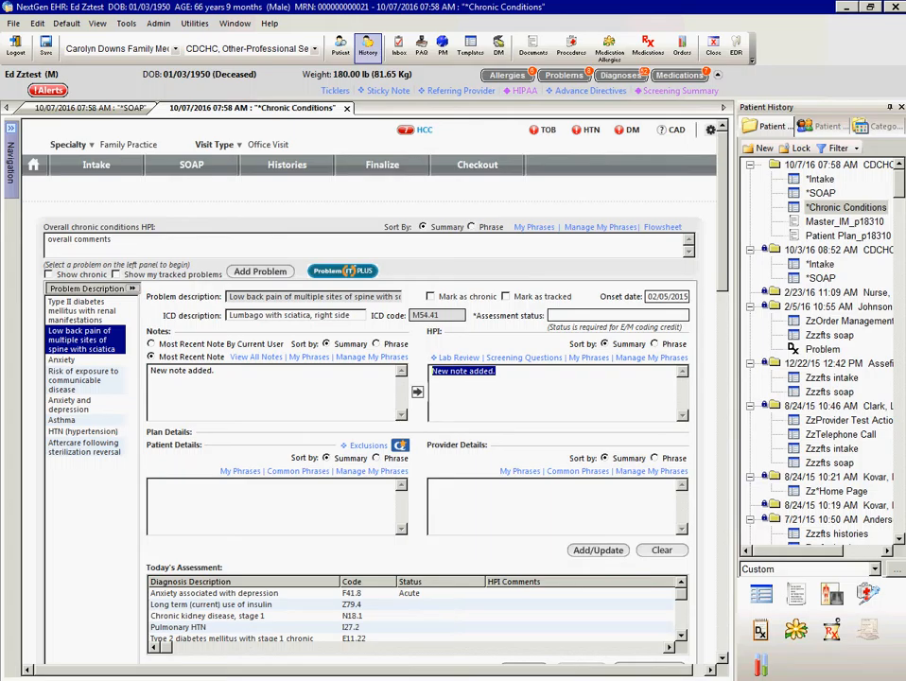
{"action": "type", "text": "new "}
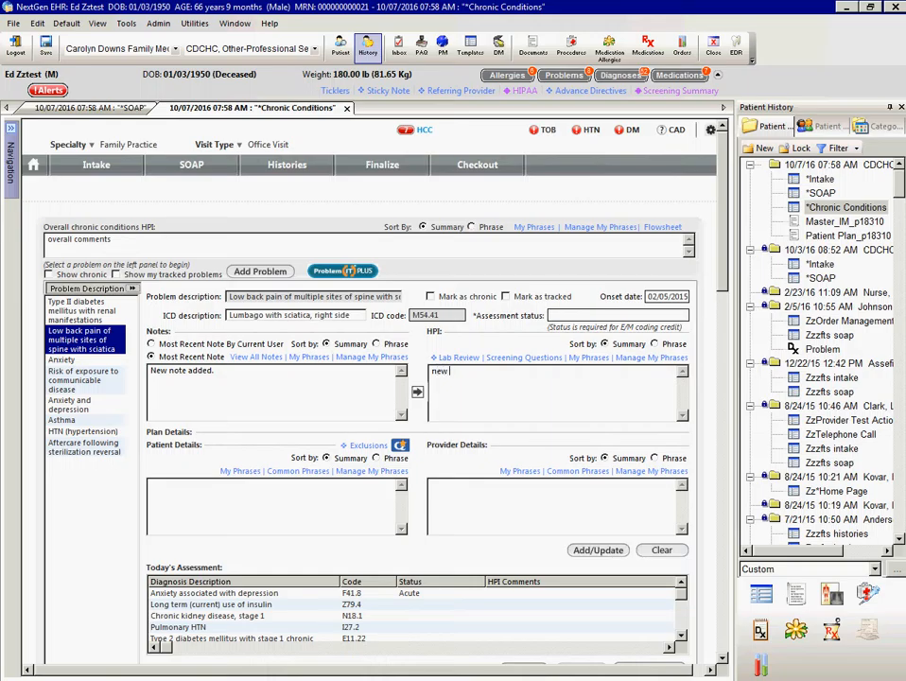
{"action": "type", "text": "problem note."}
{"action": "key", "text": "ctrl+a"}
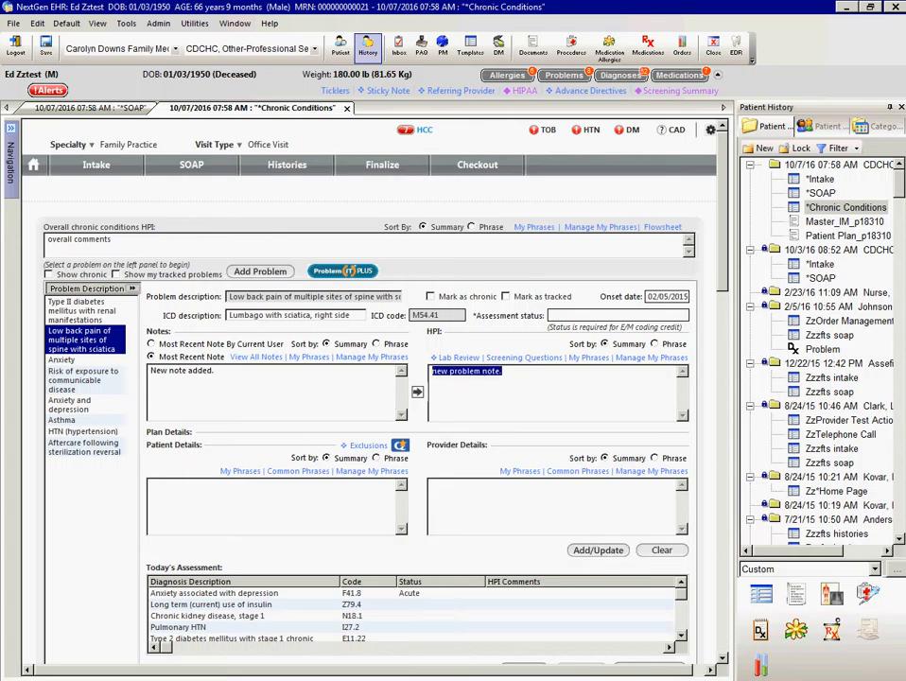
{"action": "right_click", "coordinate": [461, 371]}
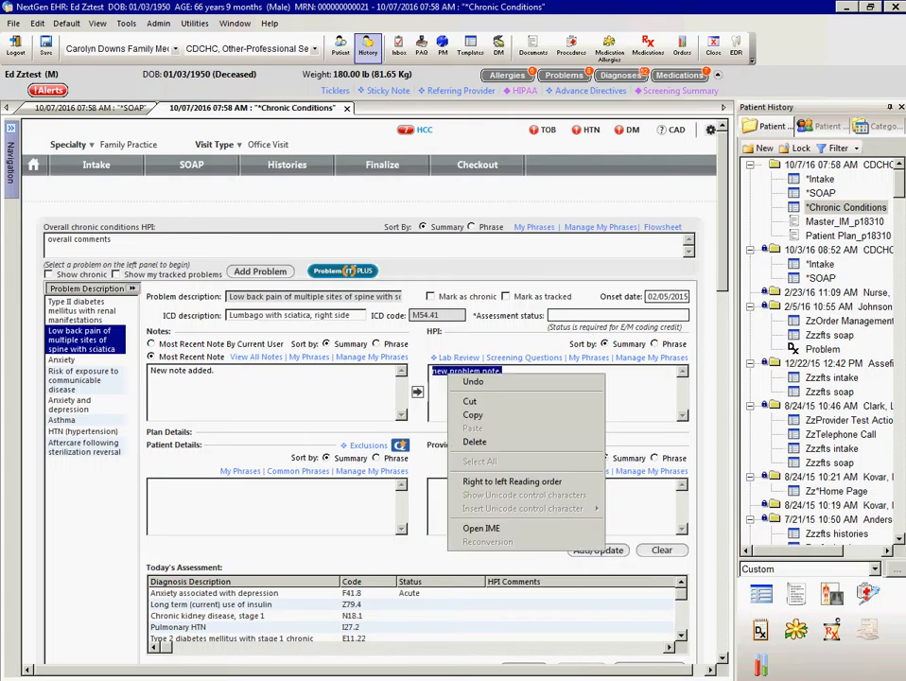
{"action": "left_click", "coordinate": [496, 414]}
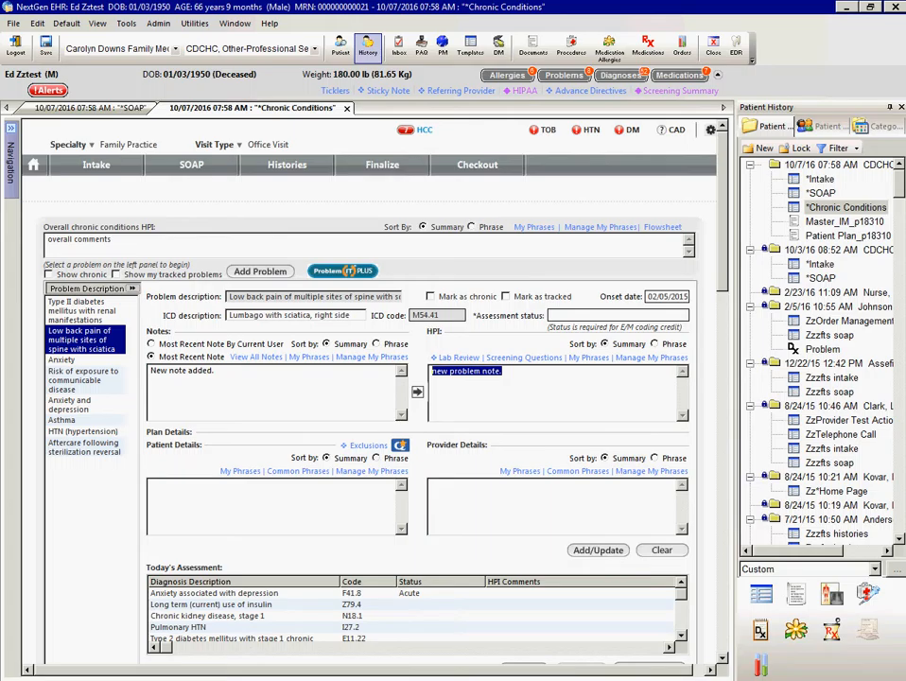
Try to paste the copied text over the current user's most recent note, and transfer the overall most recent note to the HPI
{"action": "left_click", "coordinate": [151, 344]}
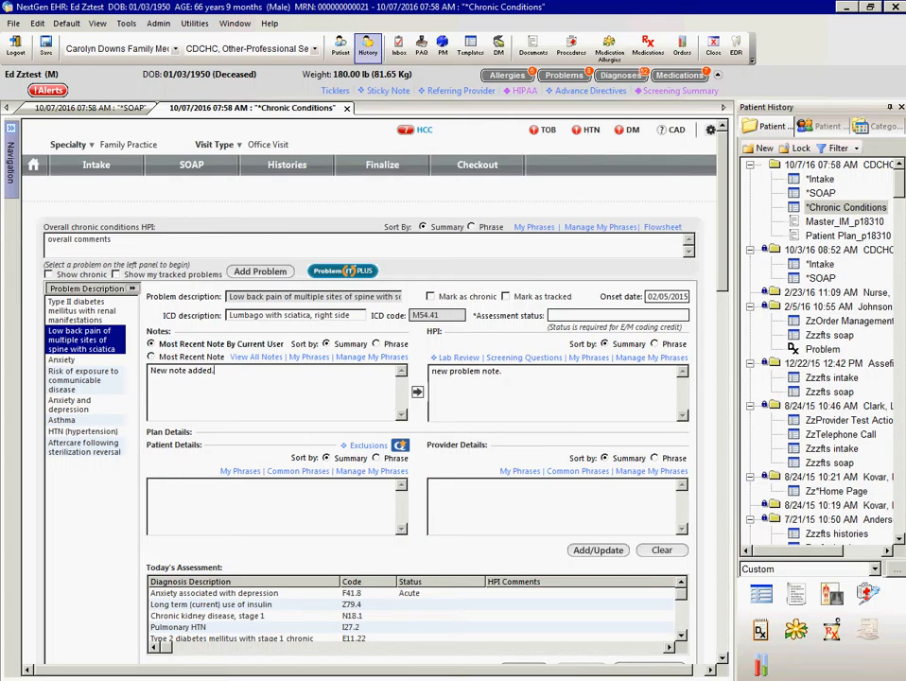
{"action": "left_click_drag", "start_coordinate": [217, 371], "coordinate": [150, 371]}
{"action": "key", "text": "ctrl+v"}
{"action": "left_click", "coordinate": [151, 356]}
{"action": "left_click", "coordinate": [417, 391]}
Replace the low back pain HPI text with "edit problem note currently added." and copy that text
{"action": "left_click_drag", "start_coordinate": [569, 372], "coordinate": [431, 371]}
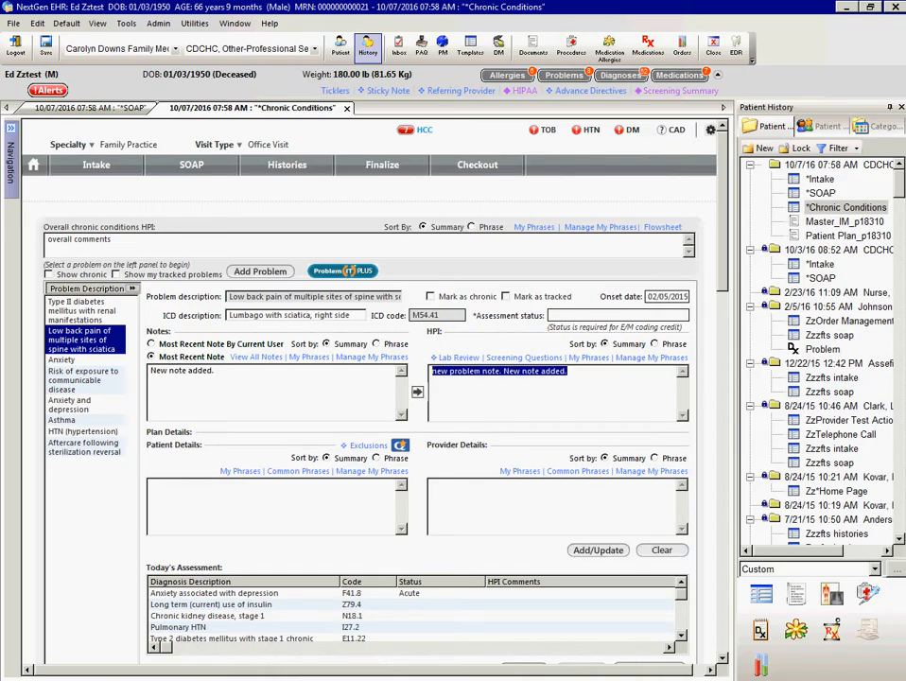
{"action": "type", "text": "edit prob"}
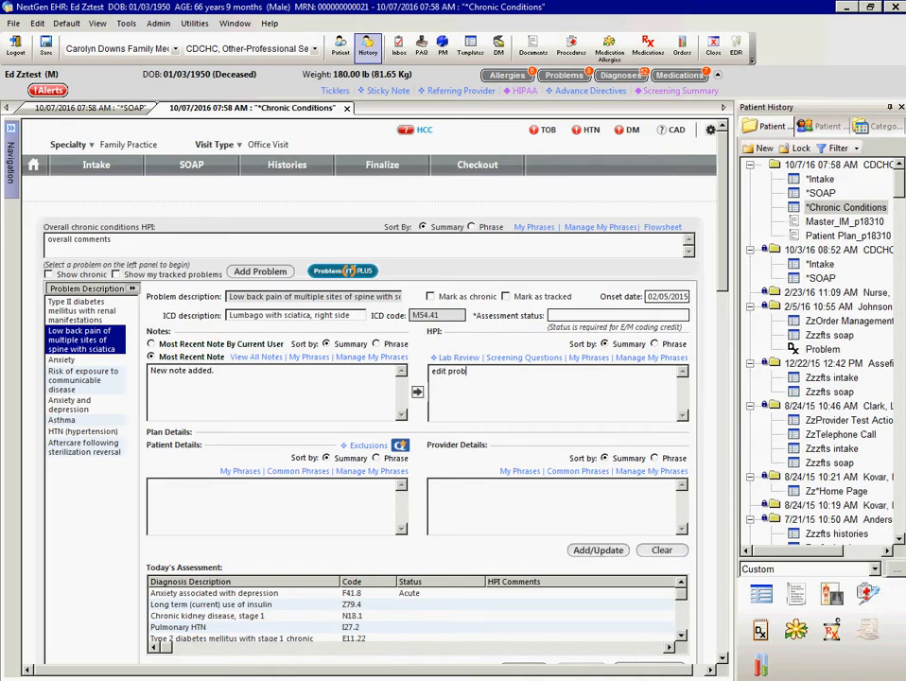
{"action": "type", "text": "lem note currently added."}
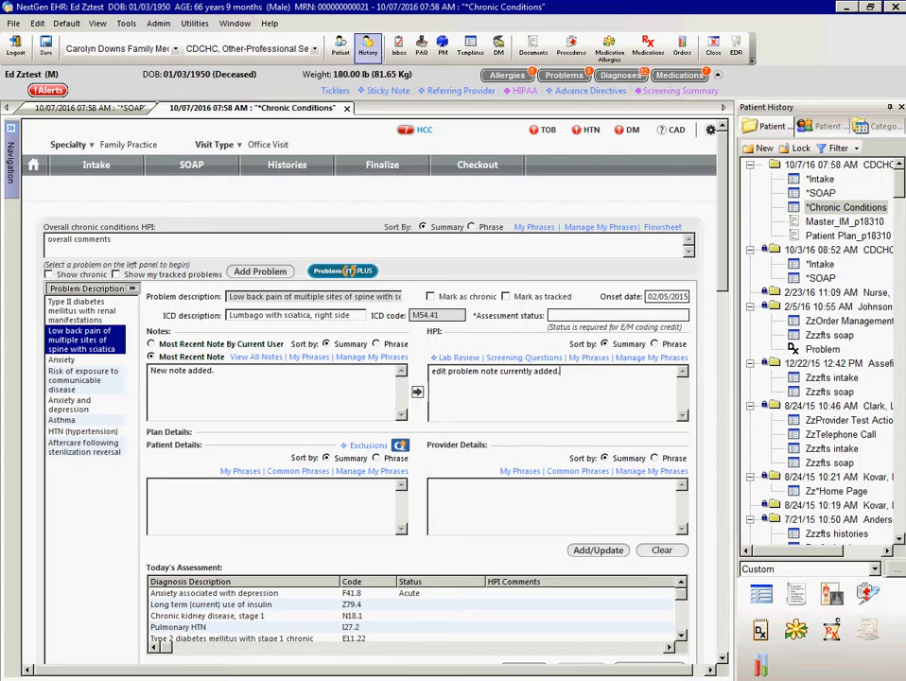
{"action": "left_click_drag", "start_coordinate": [561, 371], "coordinate": [443, 372]}
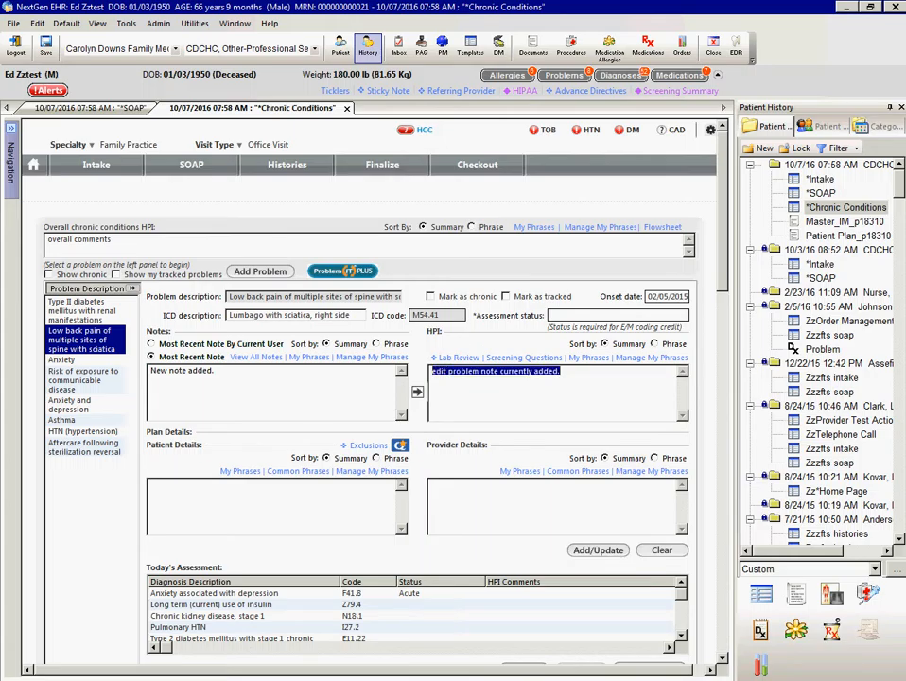
{"action": "right_click", "coordinate": [445, 373]}
{"action": "left_click", "coordinate": [469, 416]}
Show the most recent note by the current user and replace it with the copied text "edit problem note currently added."
{"action": "left_click", "coordinate": [151, 344]}
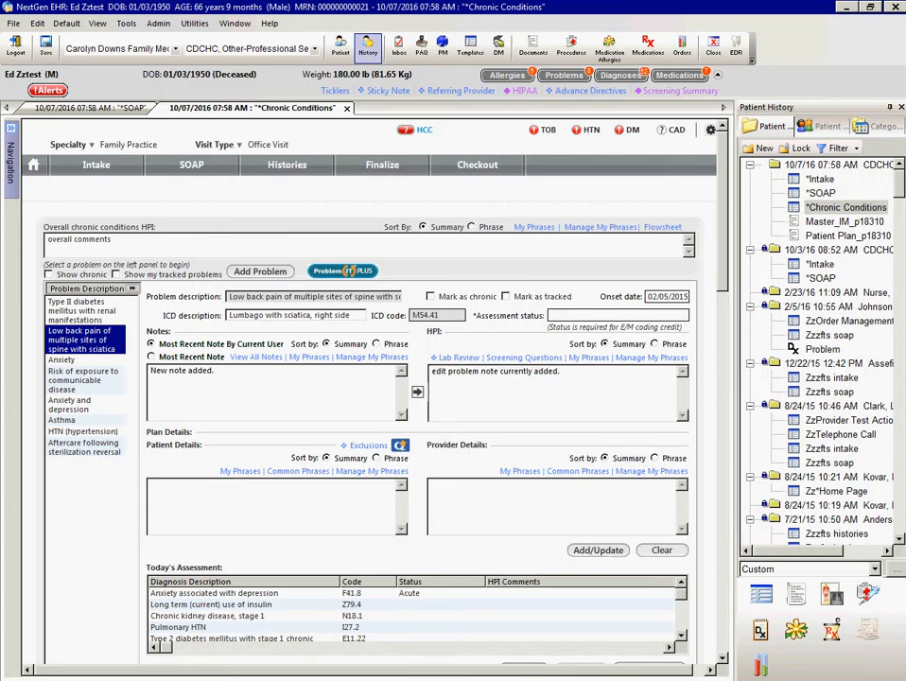
{"action": "left_click_drag", "start_coordinate": [216, 371], "coordinate": [151, 371]}
{"action": "right_click", "coordinate": [189, 371]}
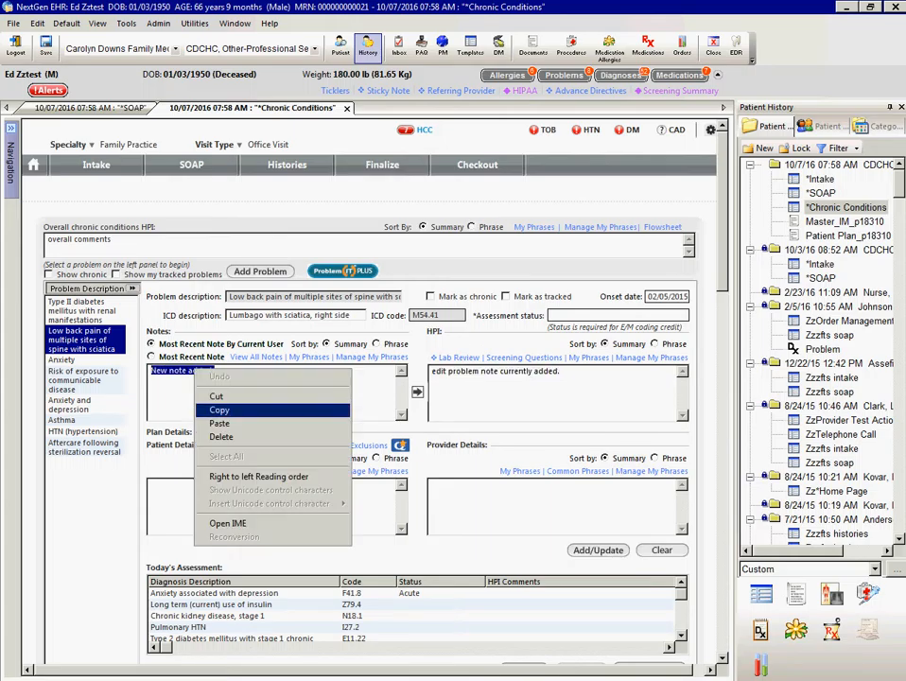
{"action": "left_click", "coordinate": [214, 421]}
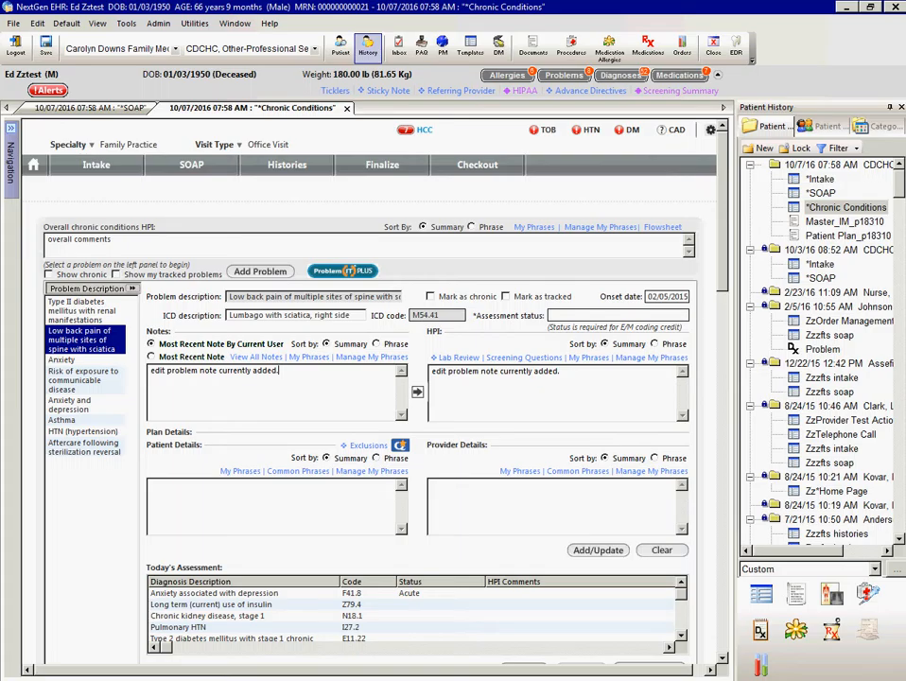
Add the low back pain entry to the chronic conditions record, and save and close the Chronic Conditions template
{"action": "left_click_drag", "start_coordinate": [562, 371], "coordinate": [431, 371]}
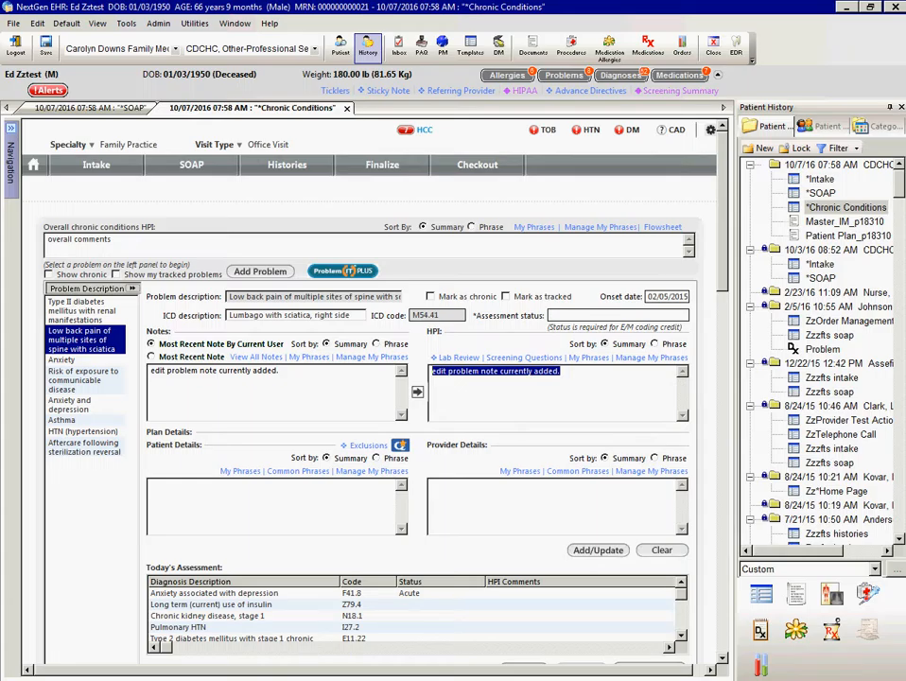
{"action": "scroll", "coordinate": [369, 397], "scroll_direction": "down", "scroll_amount": 3}
{"action": "scroll", "coordinate": [369, 397], "scroll_direction": "up", "scroll_amount": 2}
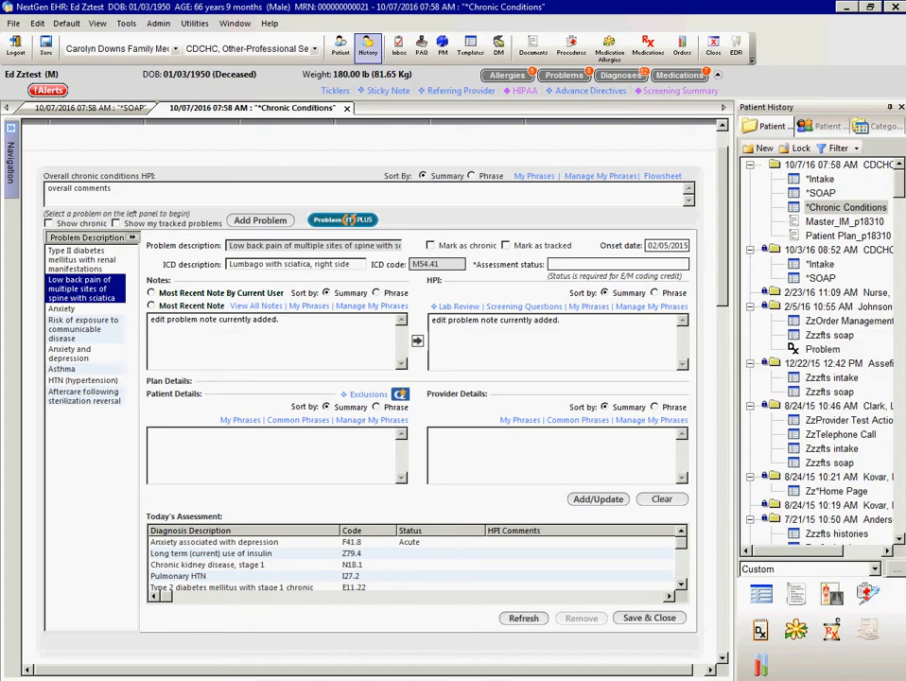
{"action": "left_click", "coordinate": [598, 499]}
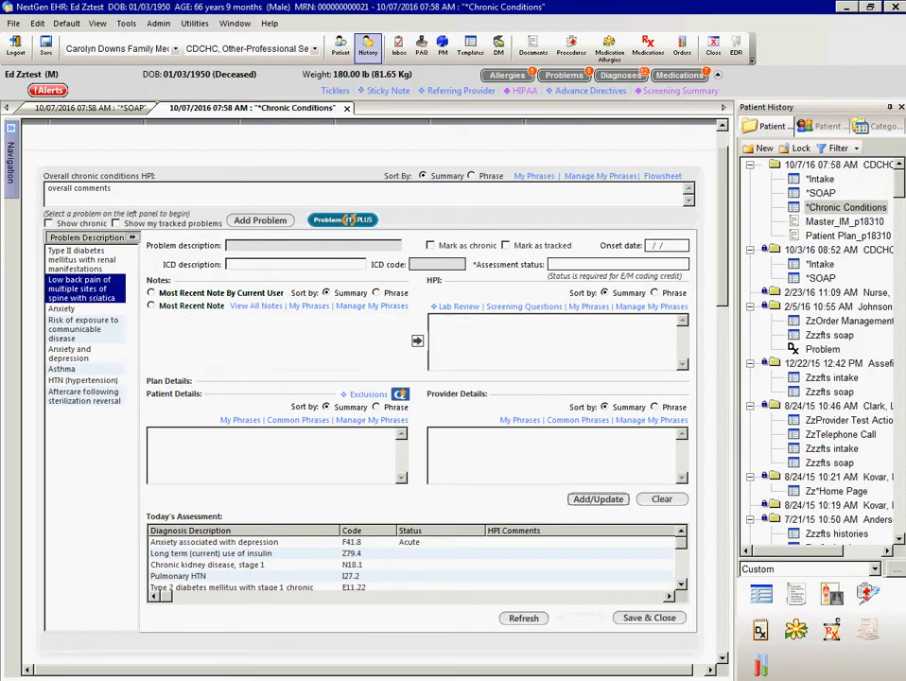
{"action": "left_click", "coordinate": [649, 618]}
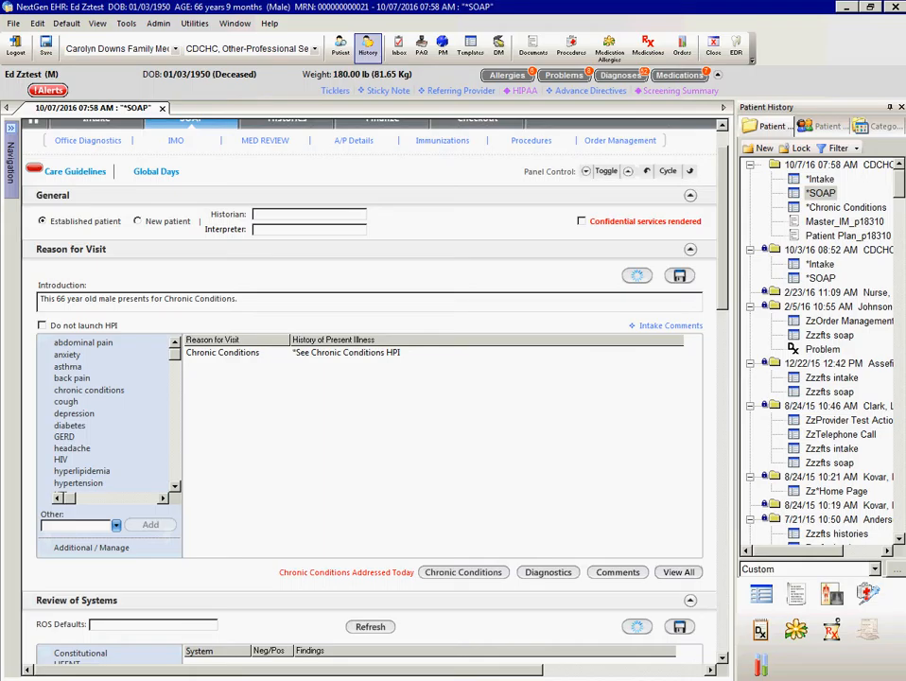
In the IMO problem list, edit the Type II diabetes problem note to read "new problem note. make new changes" and save the note
{"action": "left_click", "coordinate": [176, 141]}
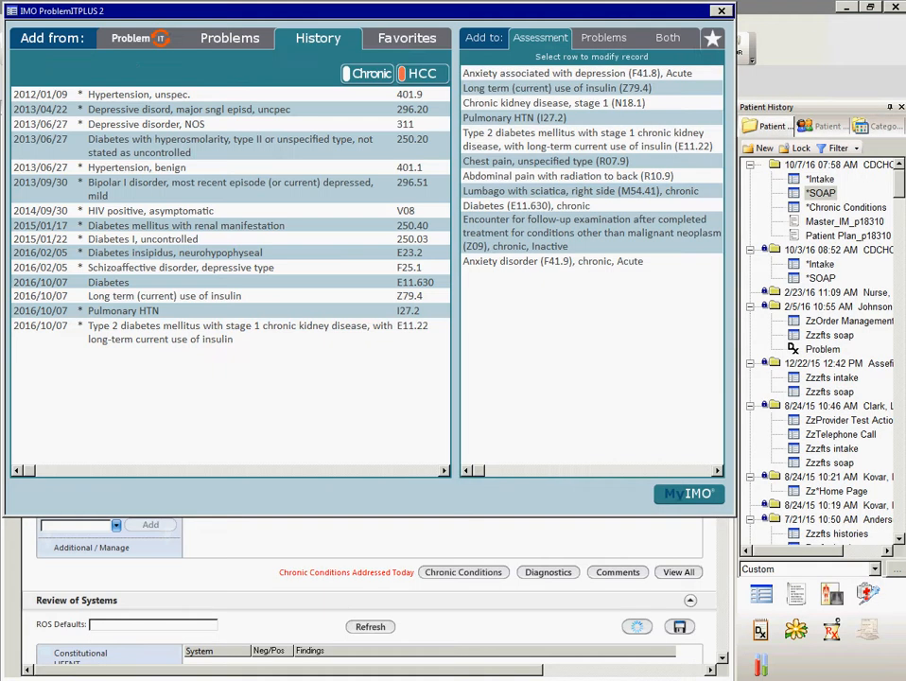
{"action": "left_click", "coordinate": [603, 39]}
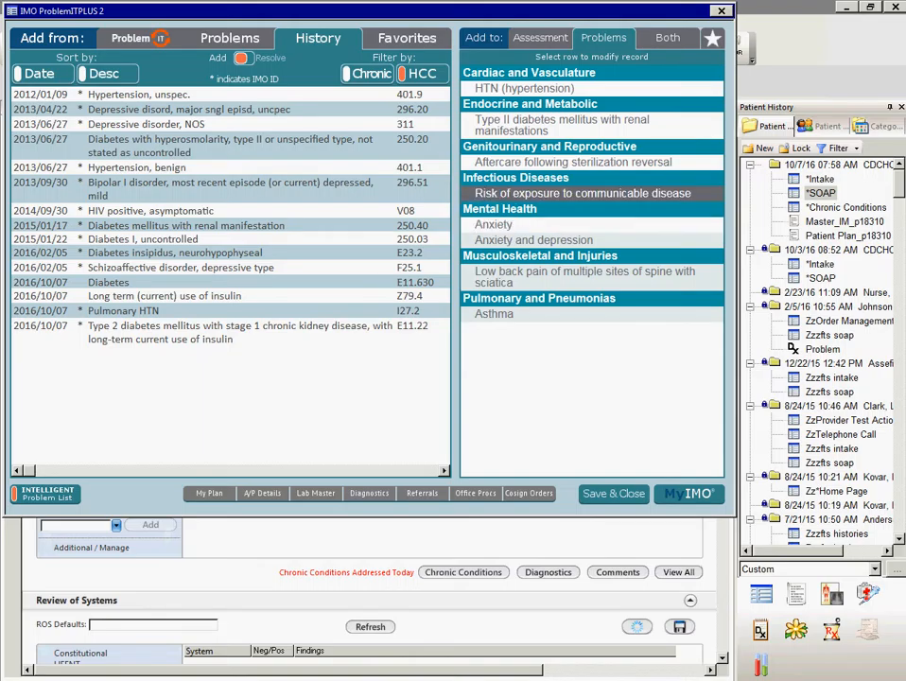
{"action": "left_click", "coordinate": [562, 125]}
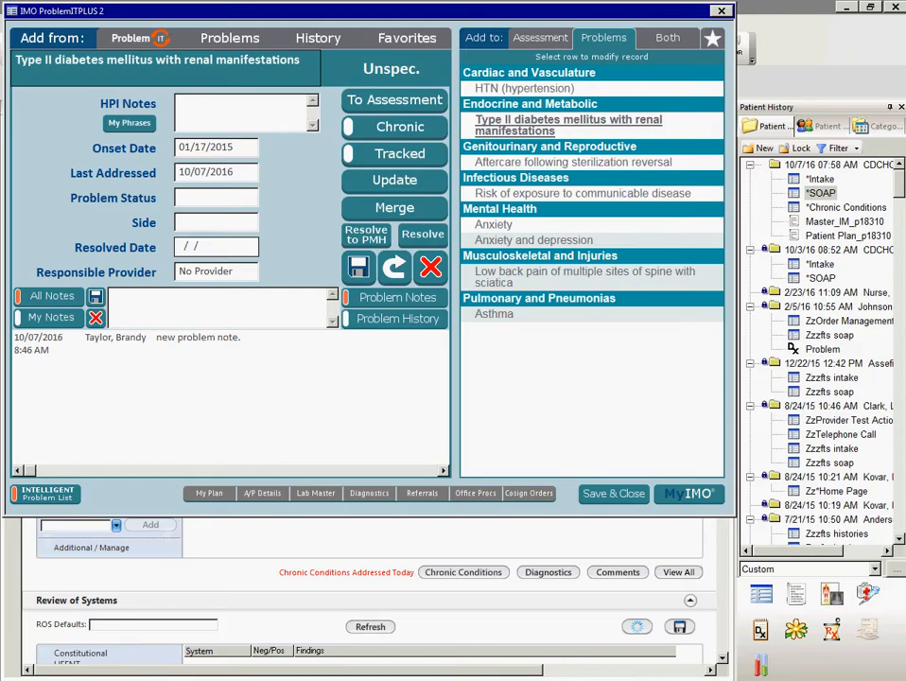
{"action": "left_click", "coordinate": [198, 343]}
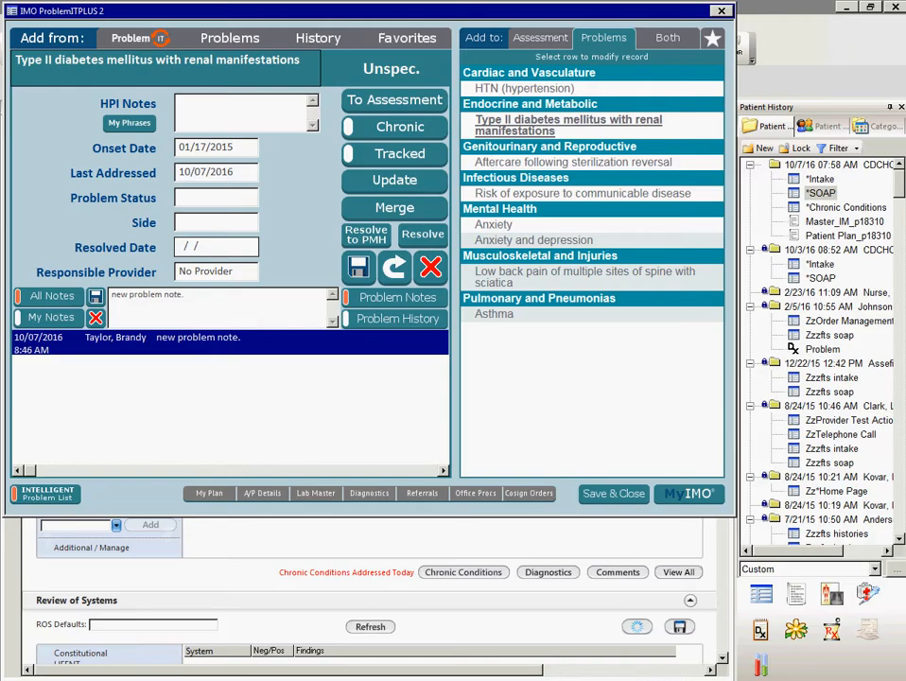
{"action": "type", "text": "make new ho"}
{"action": "type", "text": "anges"}
{"action": "left_click", "coordinate": [96, 296]}
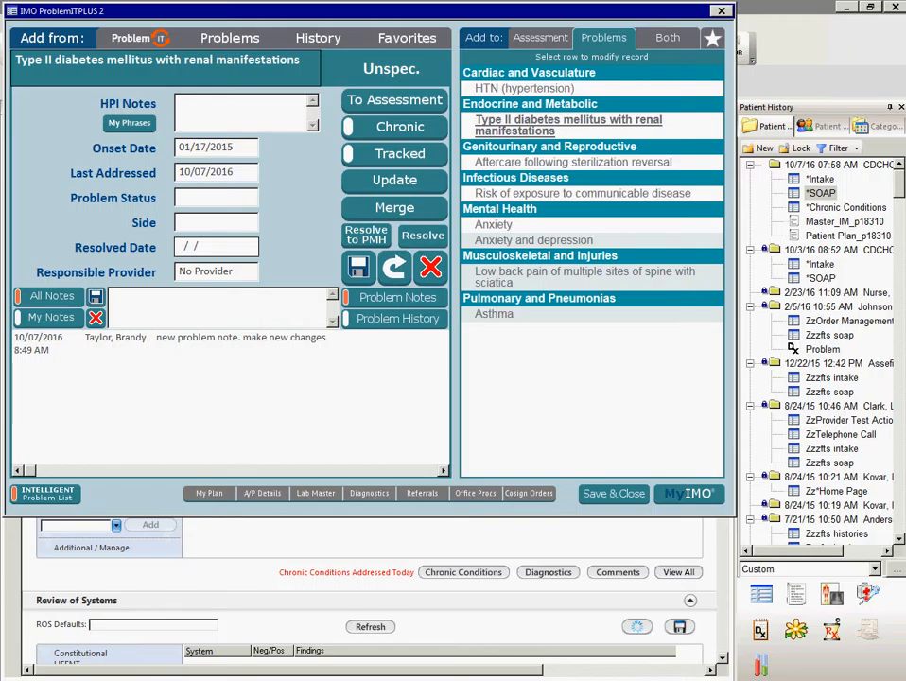
Finish modifying the diabetes problem, save and close the IMO window, and reopen the Chronic Conditions template
{"action": "left_click", "coordinate": [614, 494]}
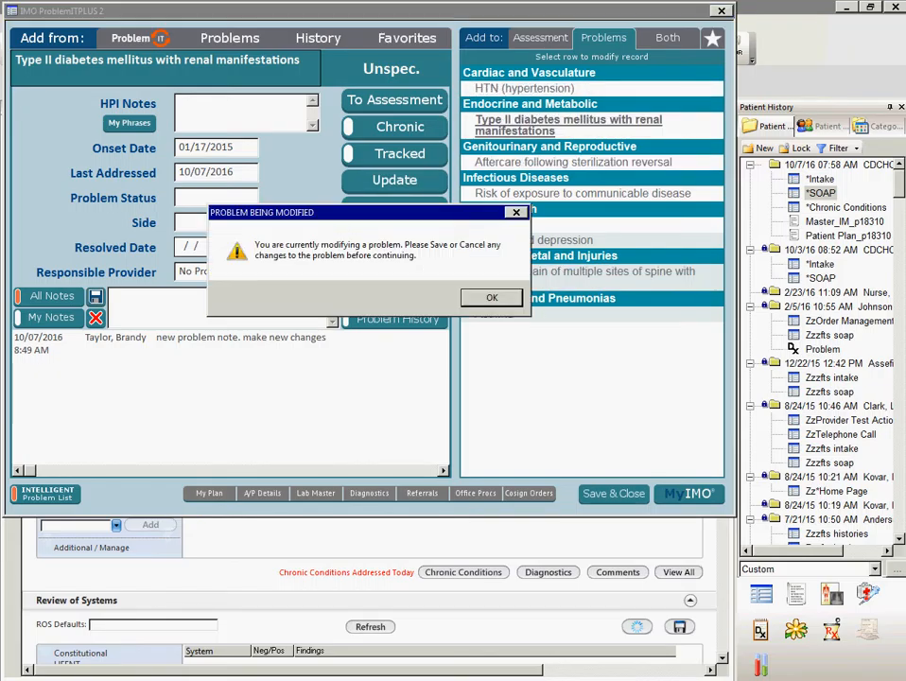
{"action": "left_click", "coordinate": [492, 298]}
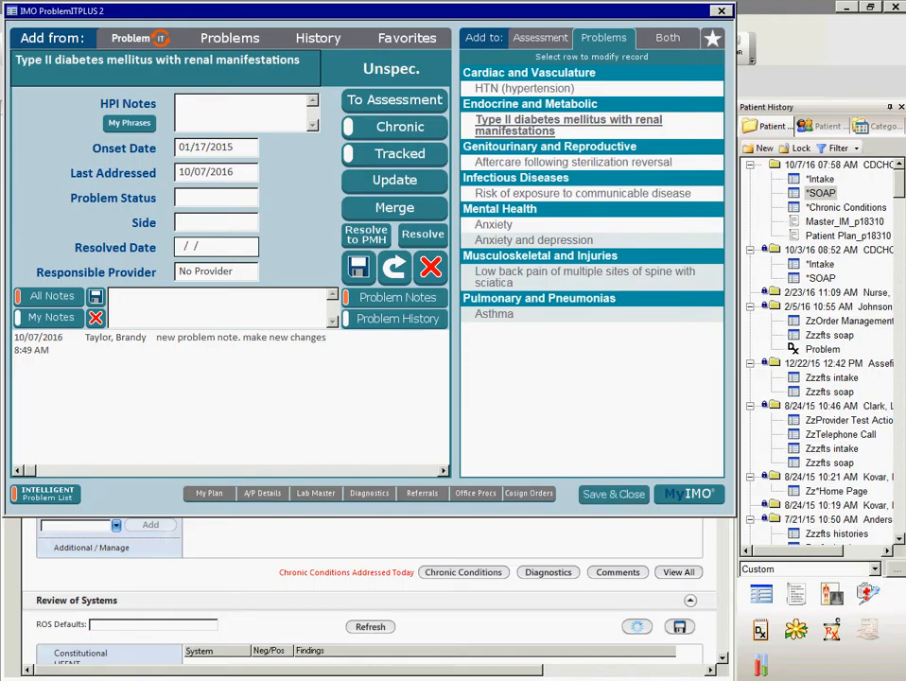
{"action": "left_click", "coordinate": [620, 496]}
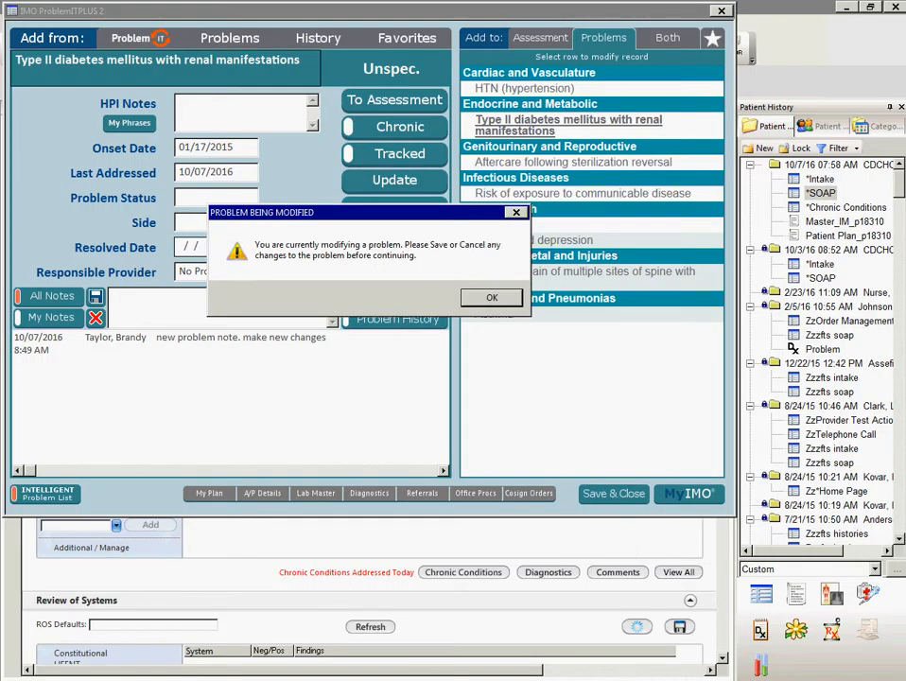
{"action": "left_click", "coordinate": [492, 298]}
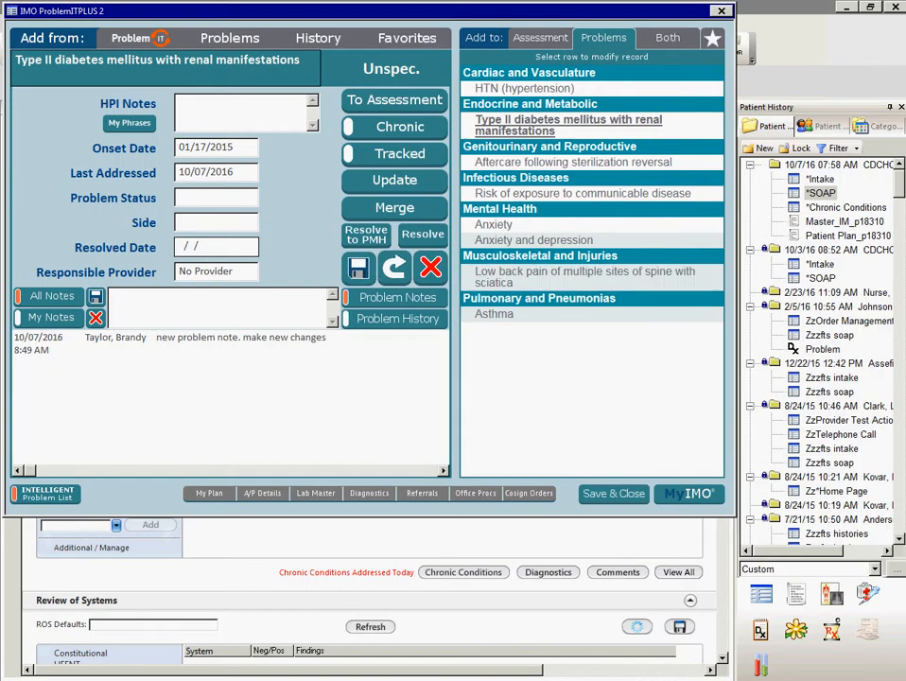
{"action": "left_click", "coordinate": [391, 69]}
{"action": "left_click", "coordinate": [613, 494]}
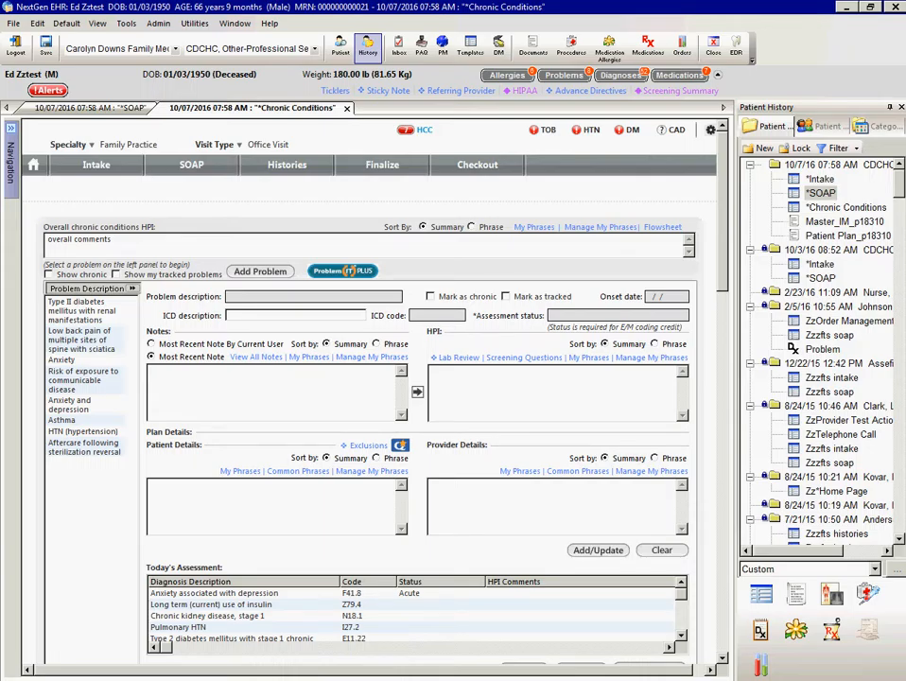
Show the Type II diabetes problem in Chronic Conditions and review its most recent note, HPI and plan details
{"action": "left_click", "coordinate": [84, 312]}
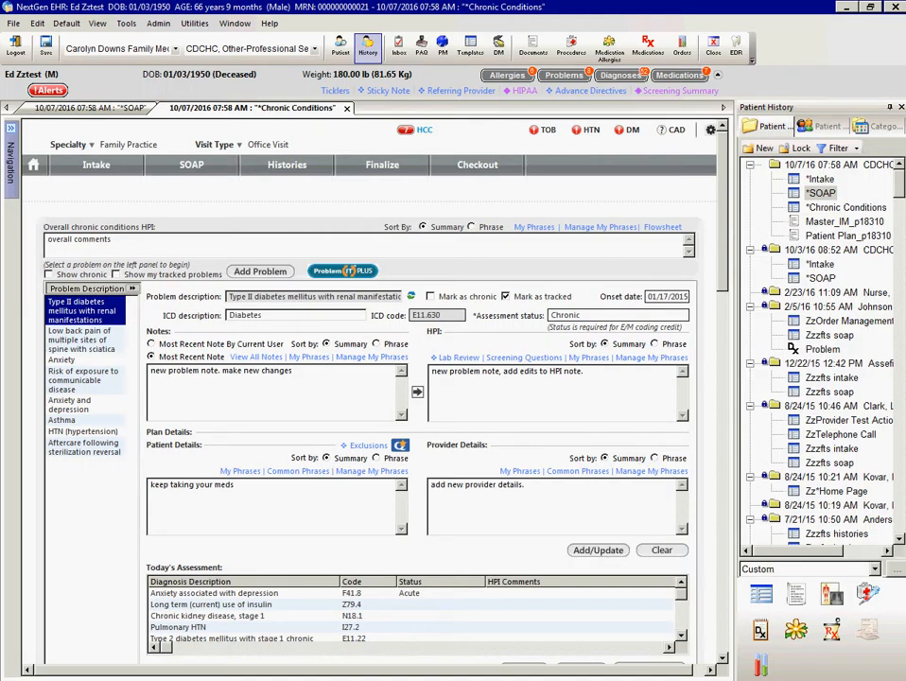
{"action": "scroll", "coordinate": [369, 379], "scroll_direction": "down", "scroll_amount": 2}
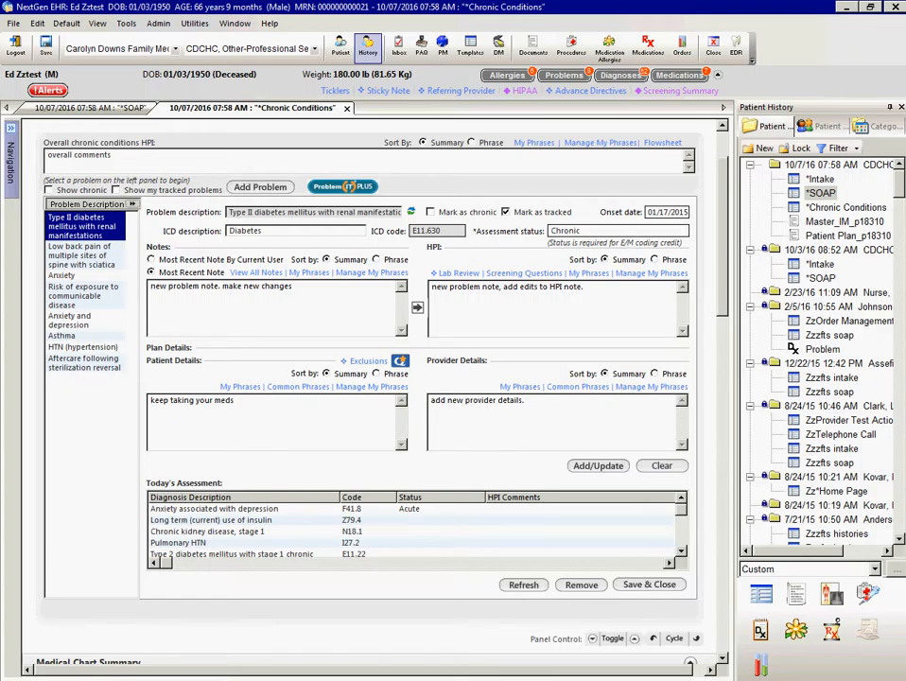
{"action": "scroll", "coordinate": [369, 379], "scroll_direction": "down", "scroll_amount": 2}
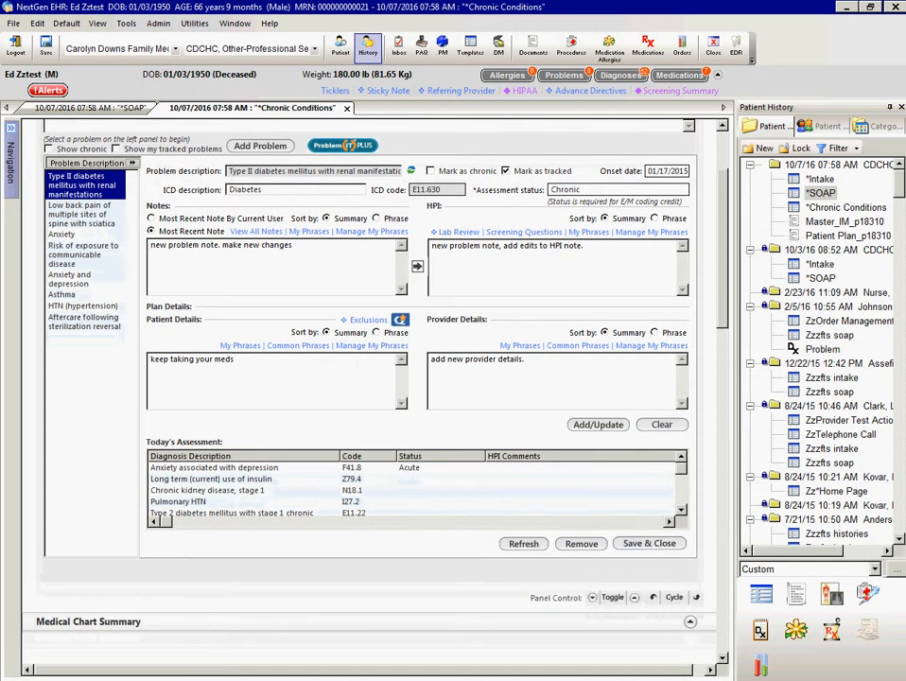
{"action": "scroll", "coordinate": [369, 378], "scroll_direction": "up", "scroll_amount": 1}
{"action": "scroll", "coordinate": [369, 378], "scroll_direction": "up", "scroll_amount": 2}
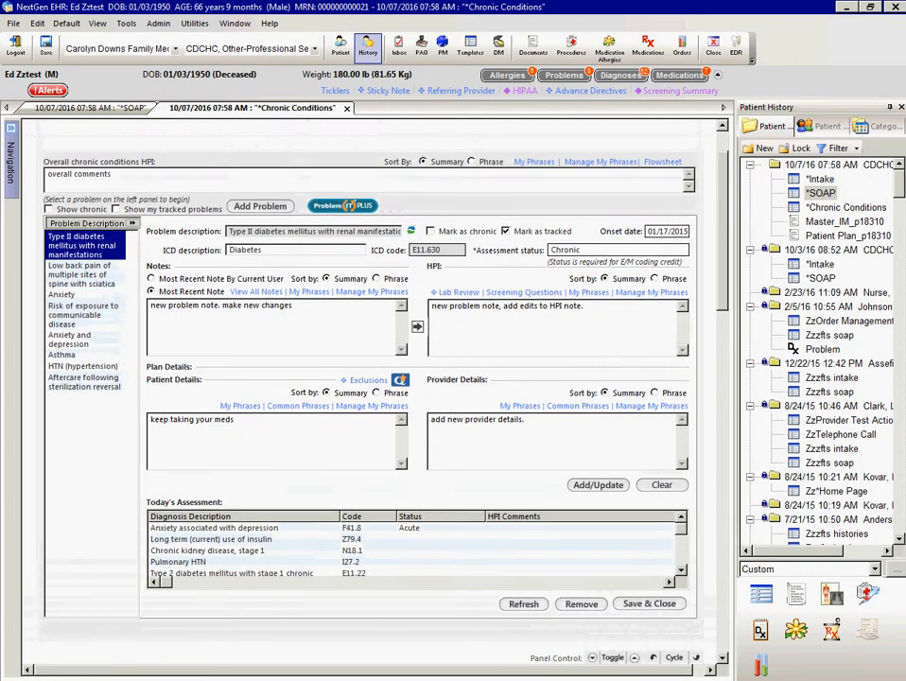